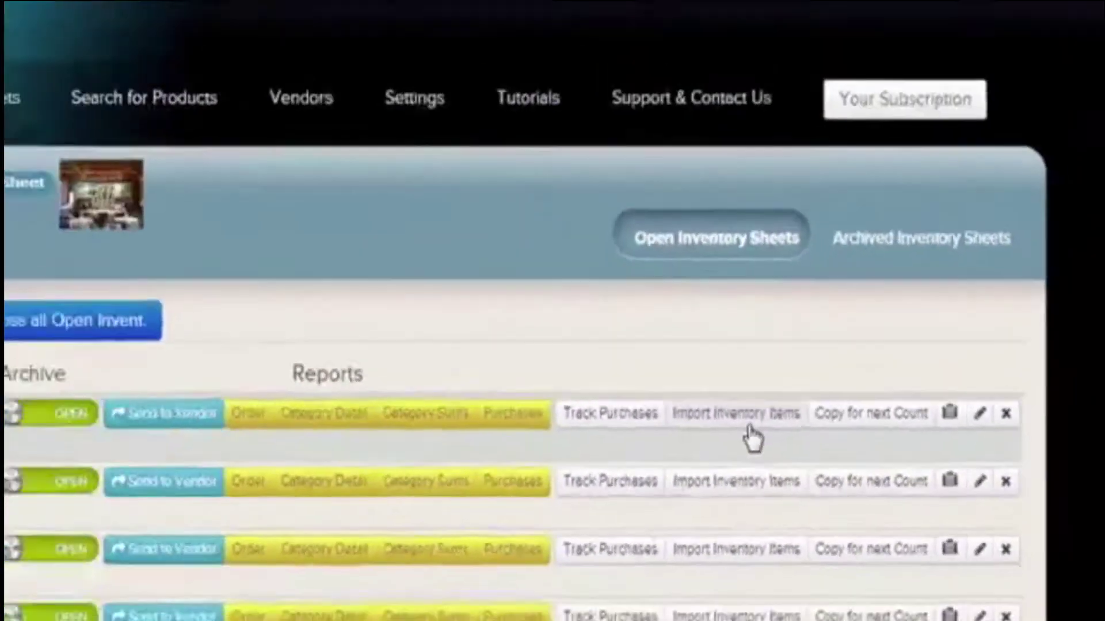
- Open the inventory item import for the August 31st sheet and review its three import methods
left_click(538, 333)
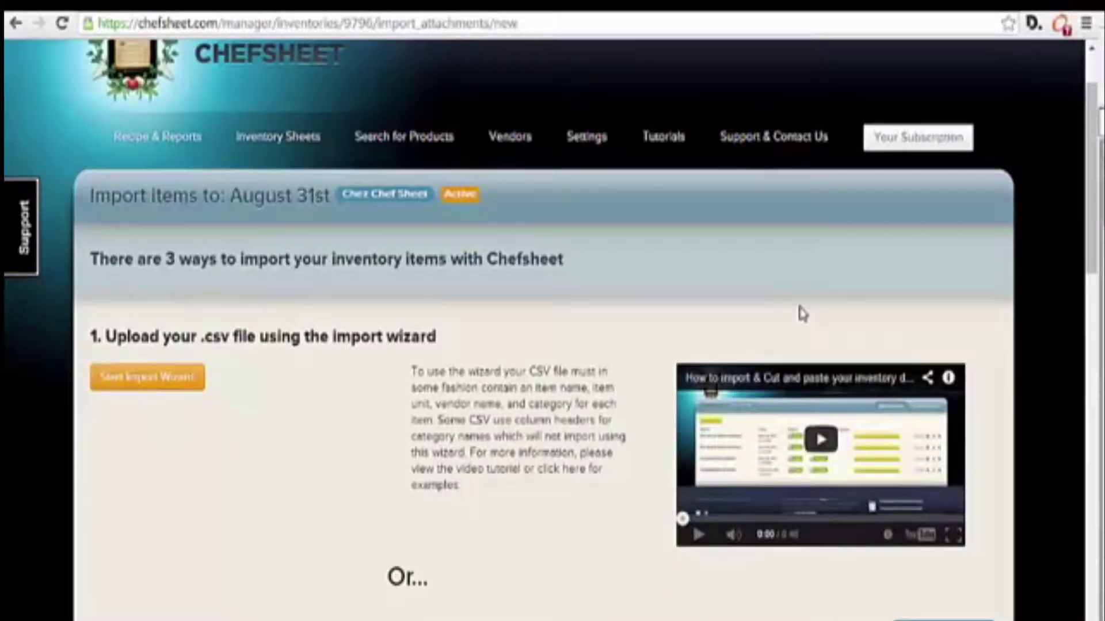
scroll(803, 314, "down", 5)
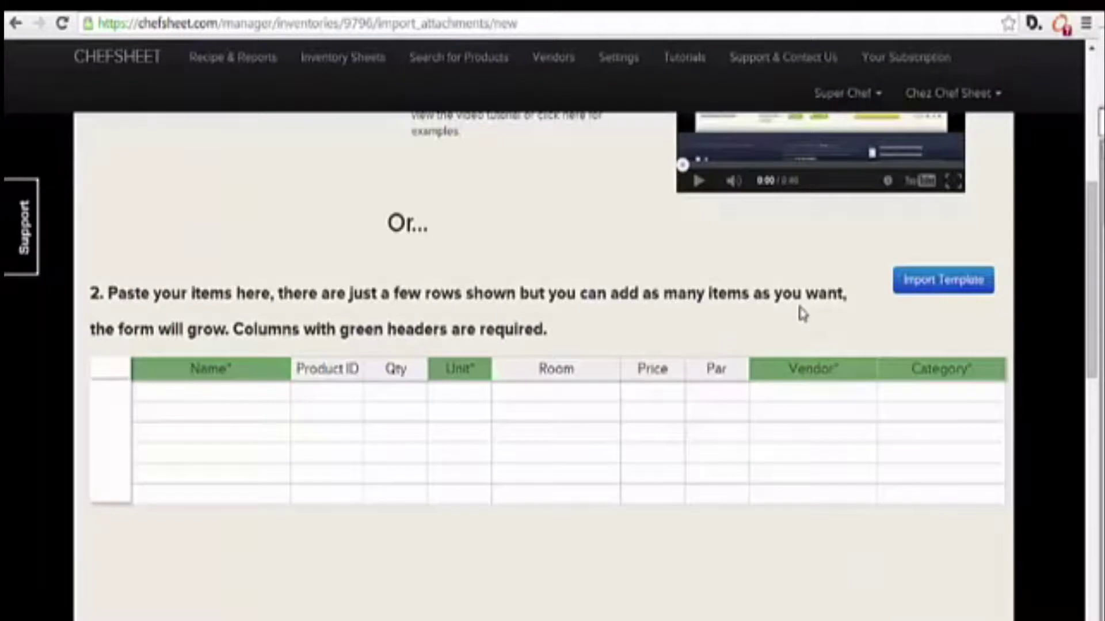
scroll(803, 313, "down", 5)
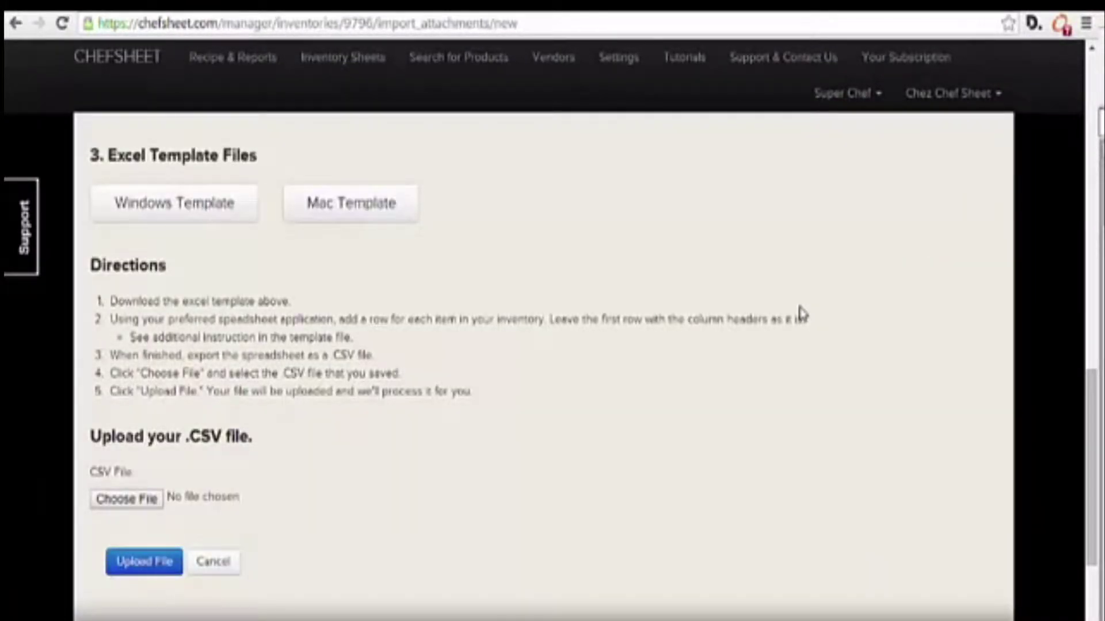
scroll(803, 313, "up", 10)
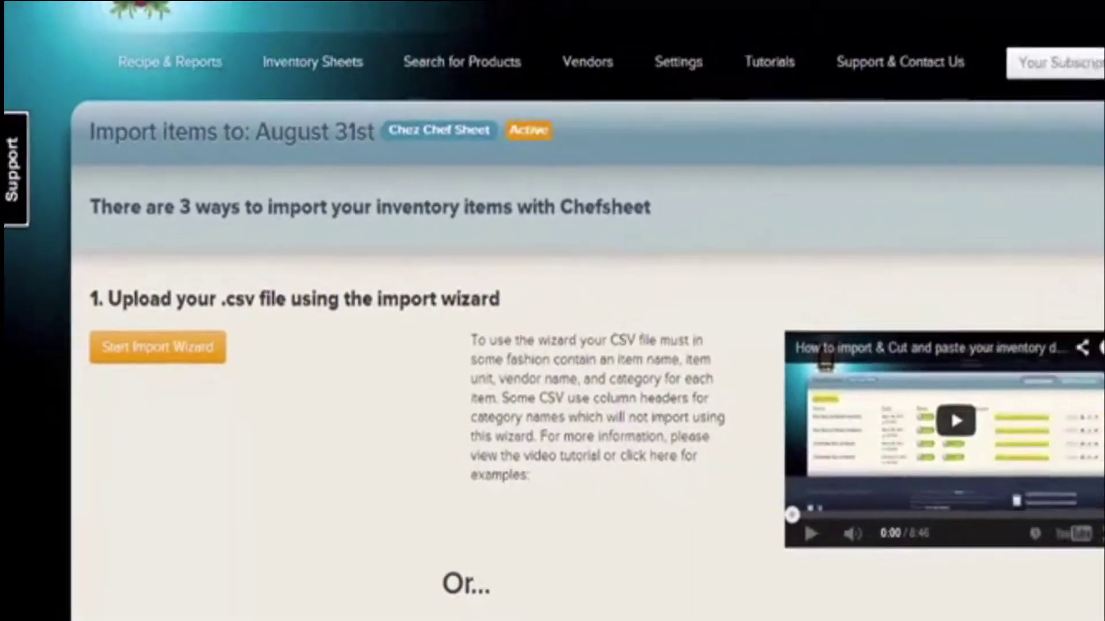
scroll(886, 270, "down", 5)
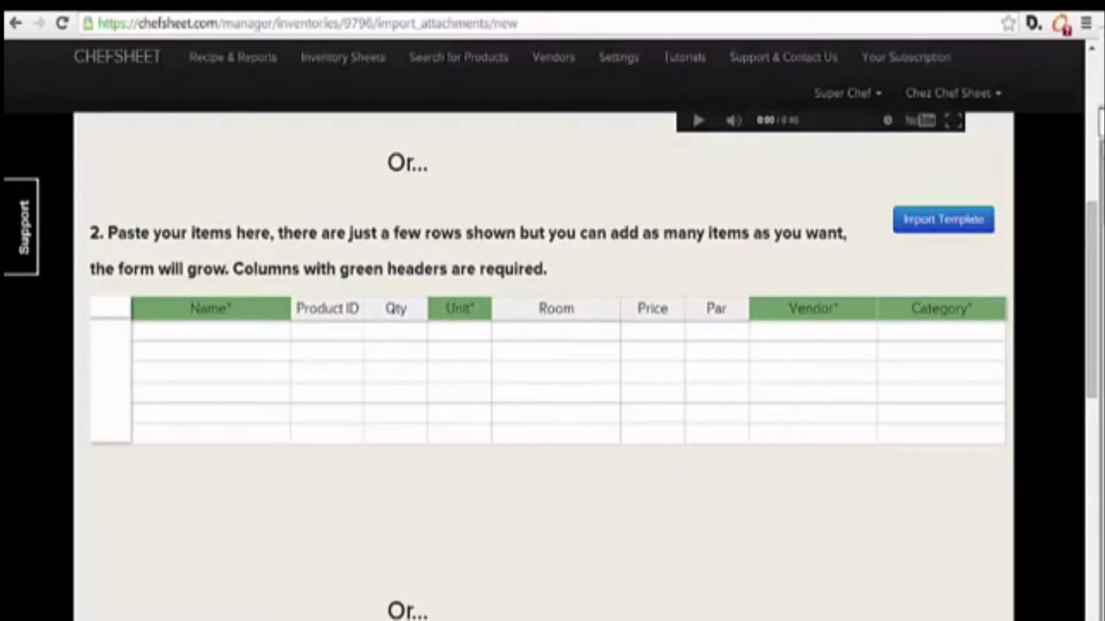
scroll(543, 368, "down", 8)
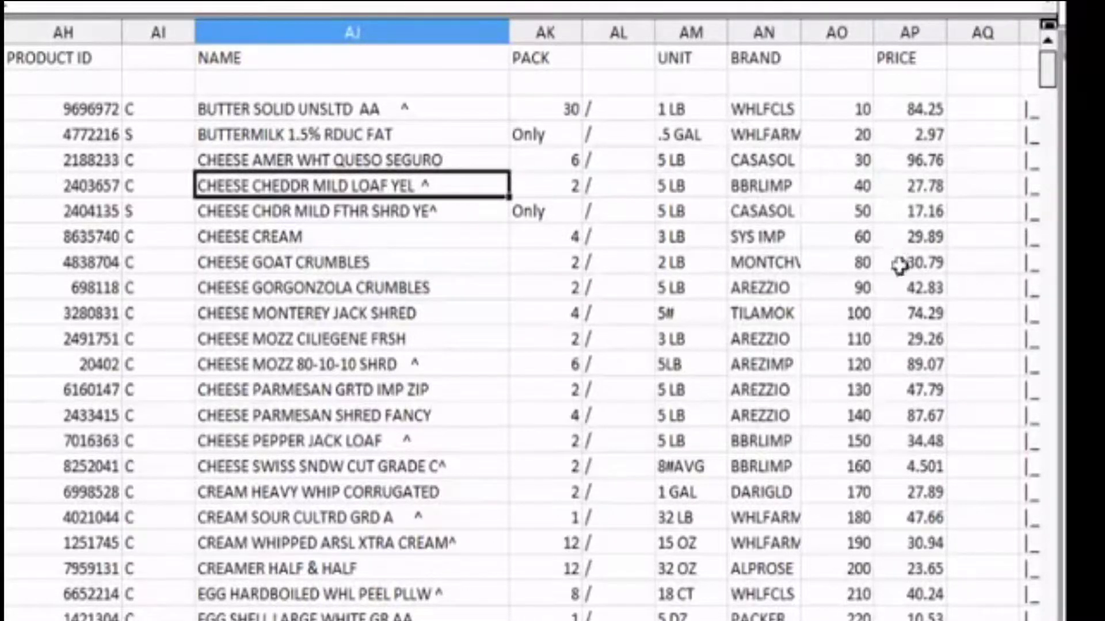
- In the vendor spreadsheet in Excel, examine the product ID, name, pack, unit, brand and price columns and open the file commands
scroll(912, 335, "right", 2)
scroll(523, 320, "right", 3)
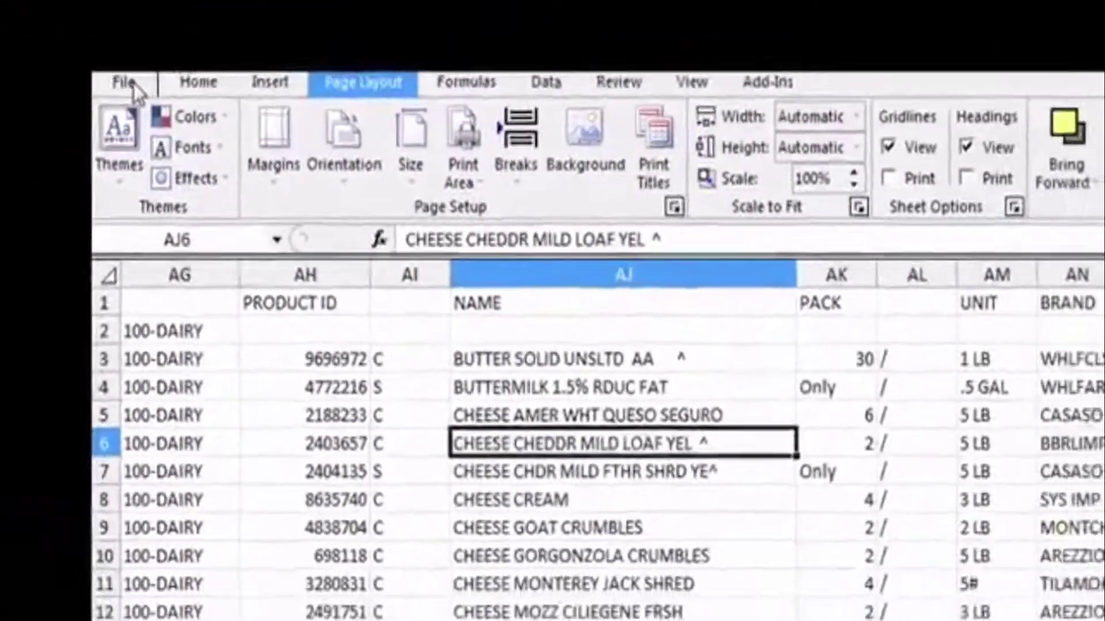
left_click(158, 102)
left_click(154, 145)
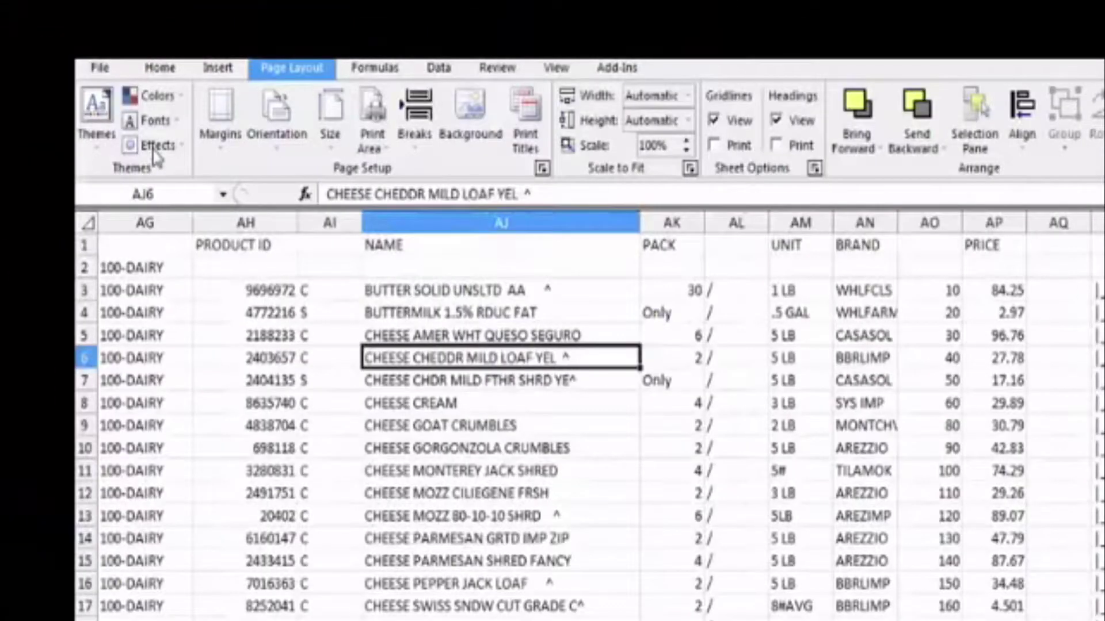
left_click(682, 537)
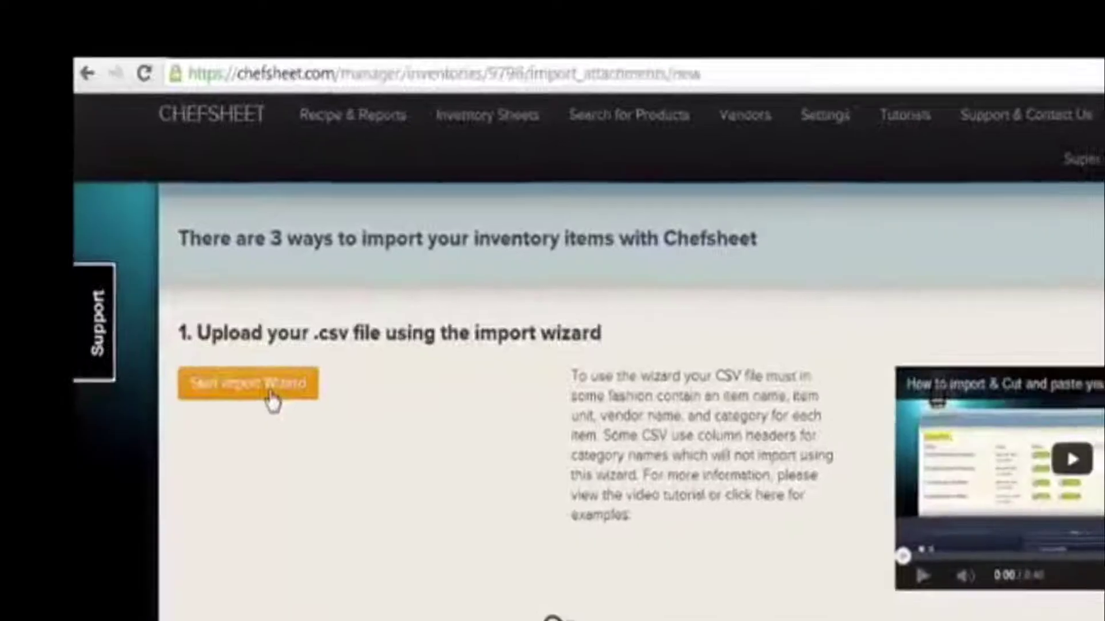
- Start the Chefsheet import wizard and map the required Name field to the spreadsheet's NAME column
left_click(269, 397)
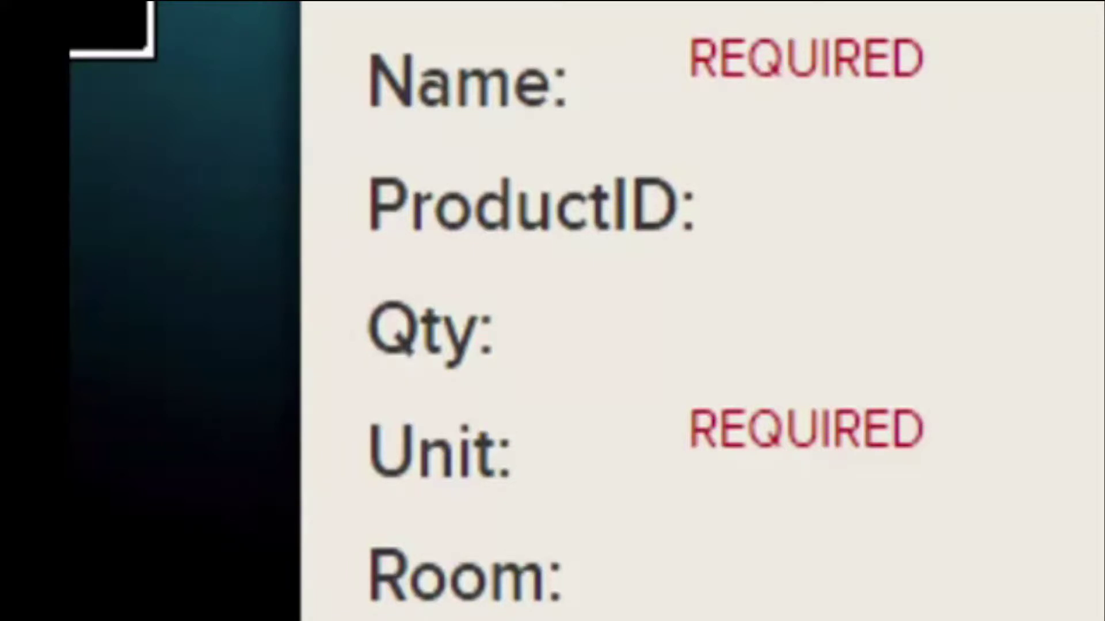
scroll(656, 311, "down", 2)
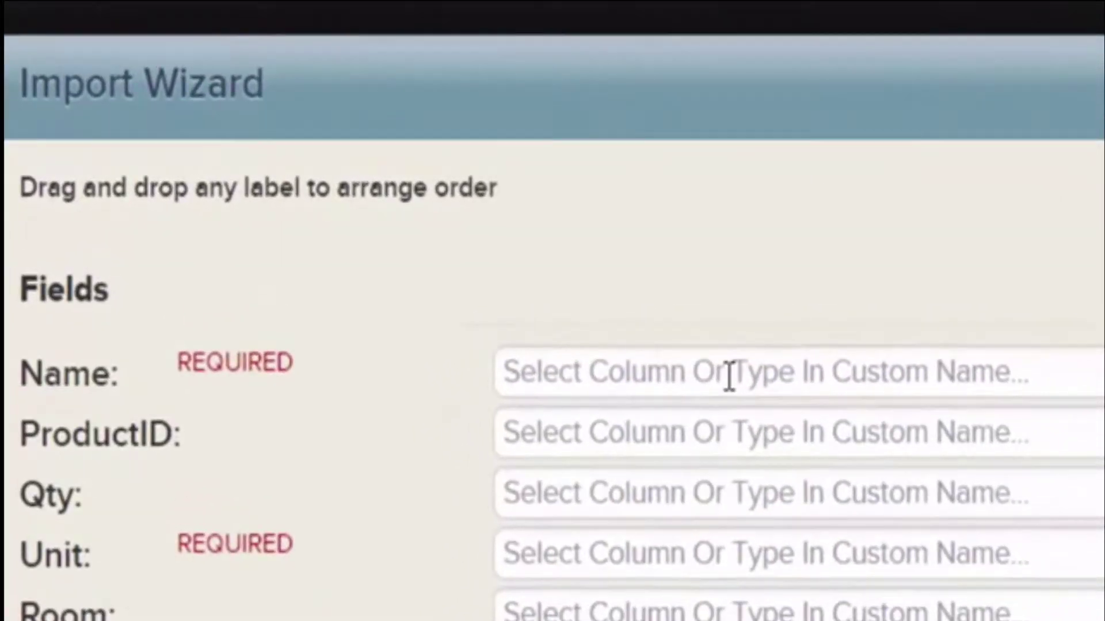
left_click(442, 270)
scroll(729, 420, "down", 5)
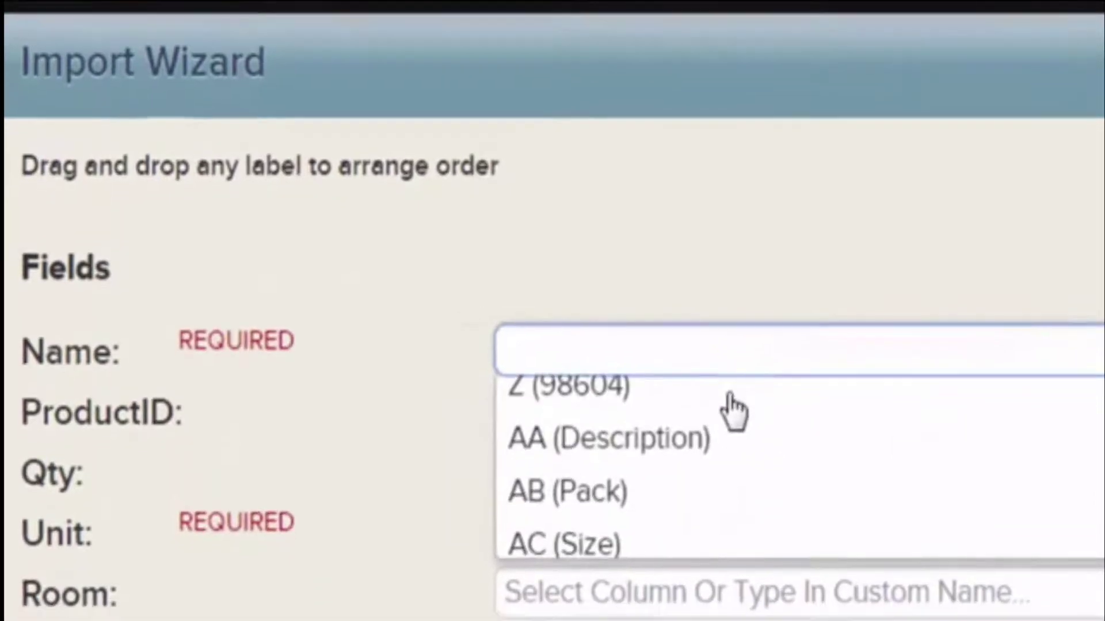
left_click(805, 534)
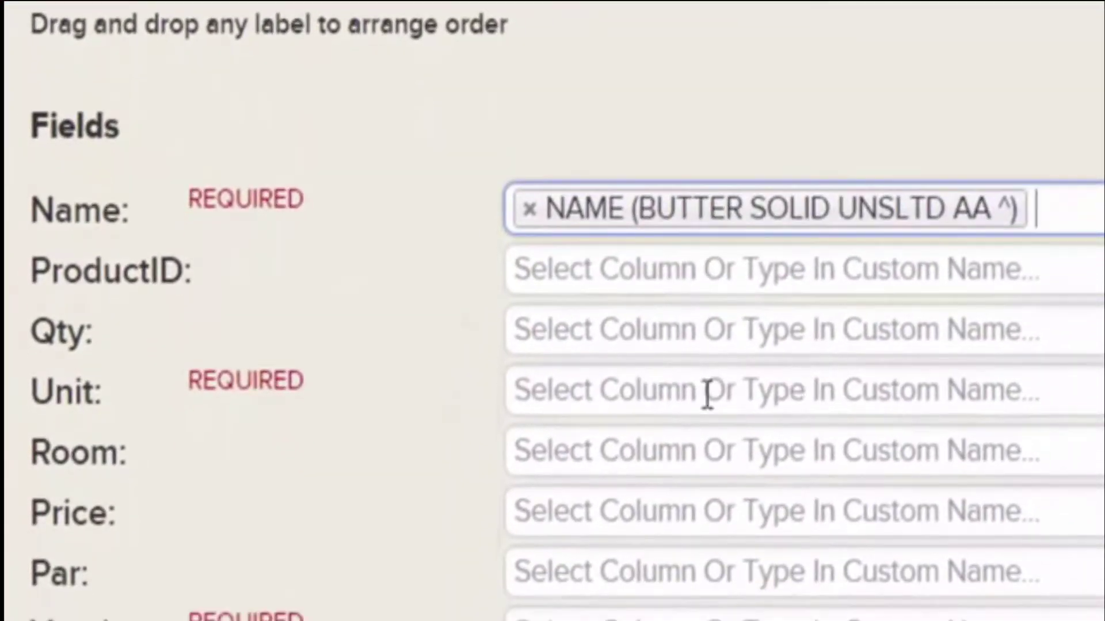
- Map the required Unit field to both the UNIT and PACK columns
left_click(630, 453)
scroll(868, 591, "down", 1)
scroll(874, 534, "down", 15)
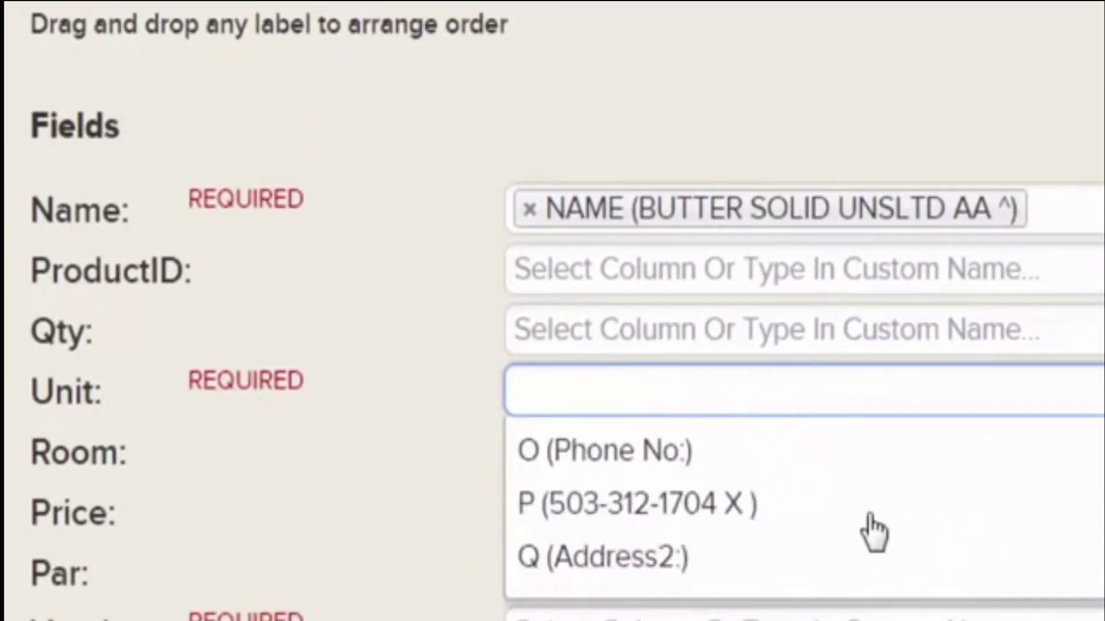
left_click(741, 514)
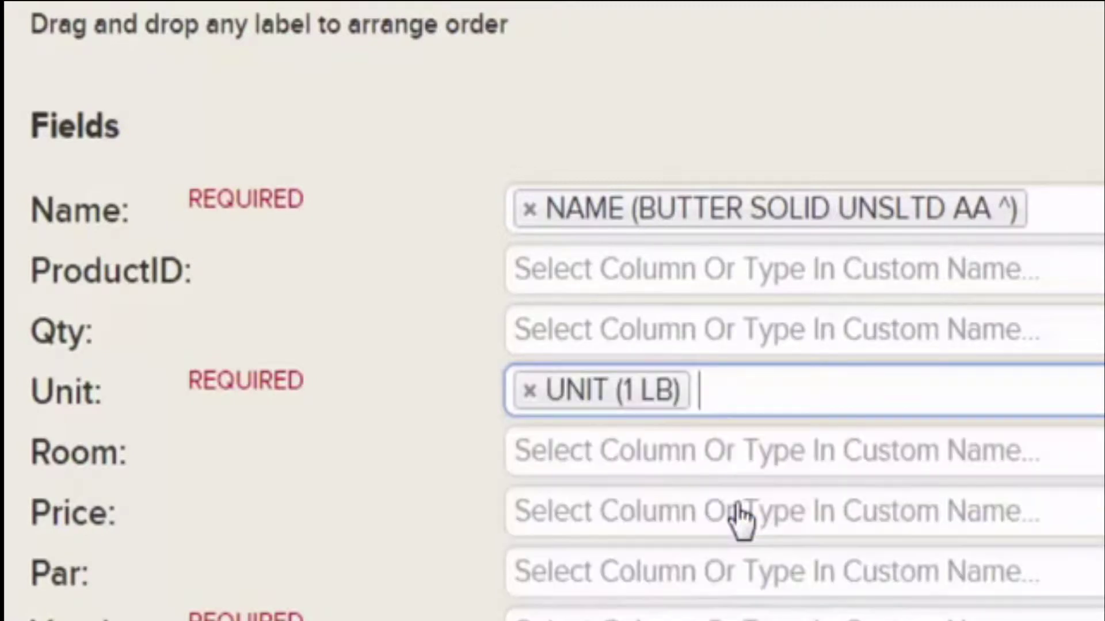
left_click(697, 392)
scroll(816, 517, "down", 12)
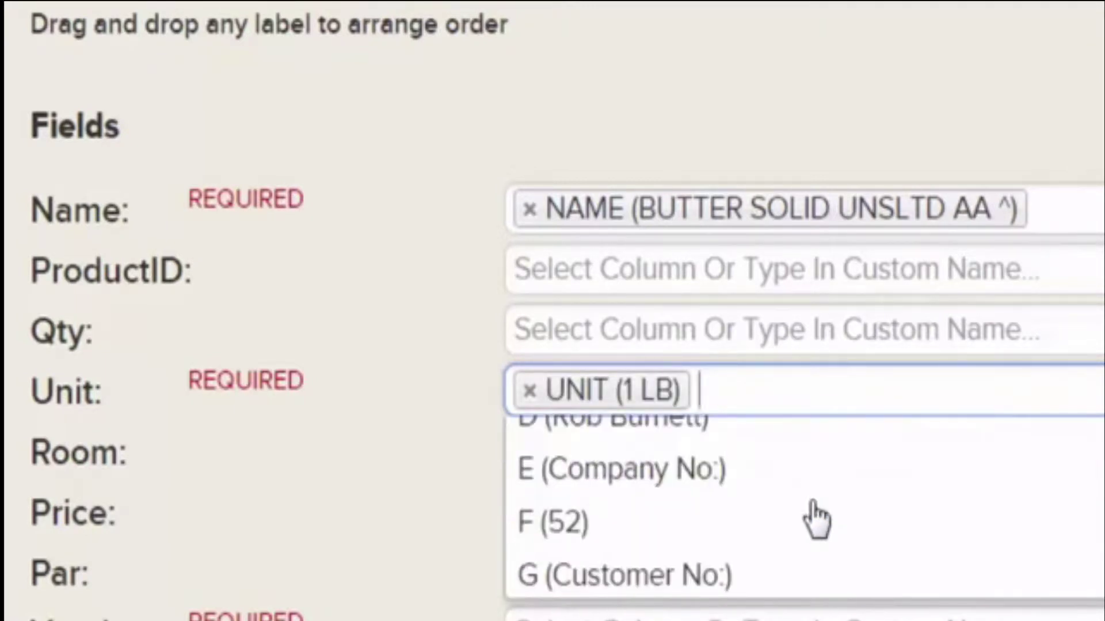
left_click(777, 483)
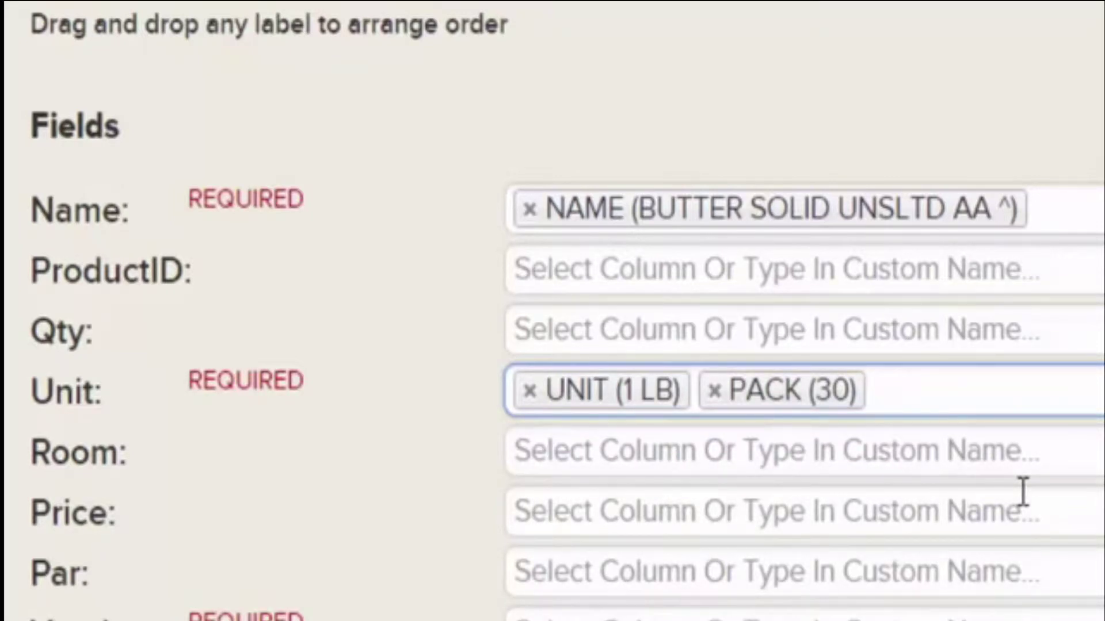
- Set Vendor to the custom name Sysco and Category to column AG (100-DAIRY) plus the custom name Kitchen
left_click(645, 619)
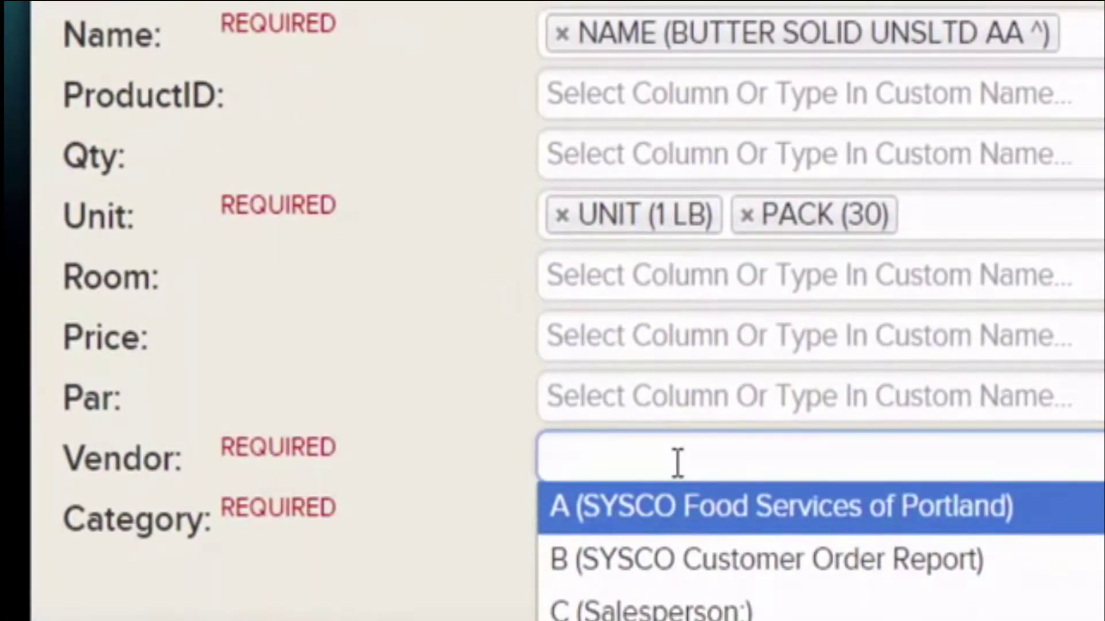
type("Sysco")
key("Tab")
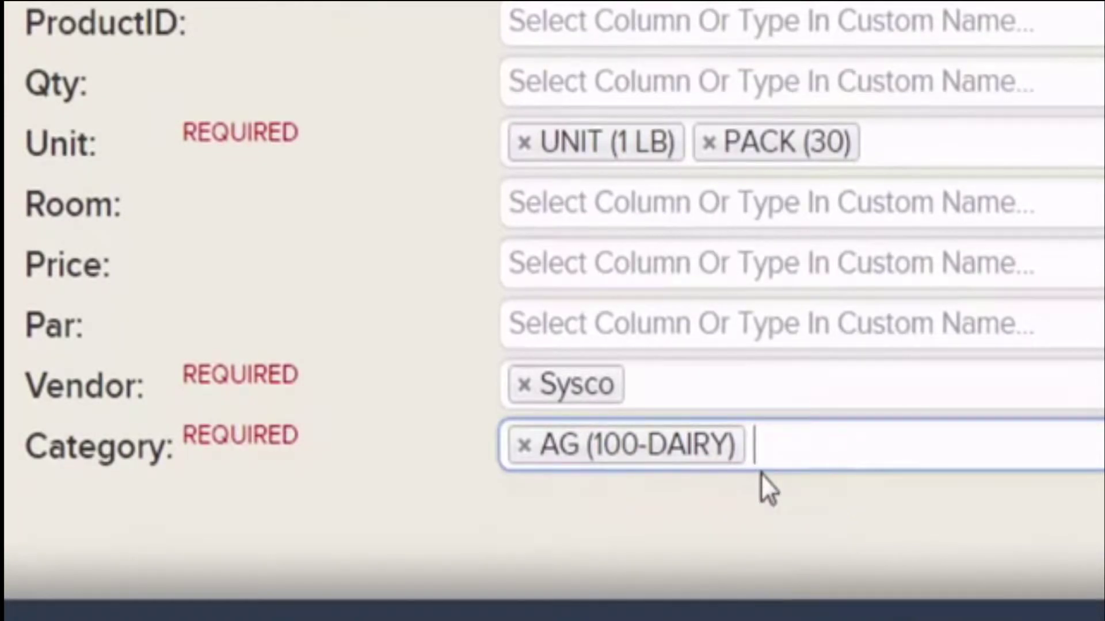
type("Ki")
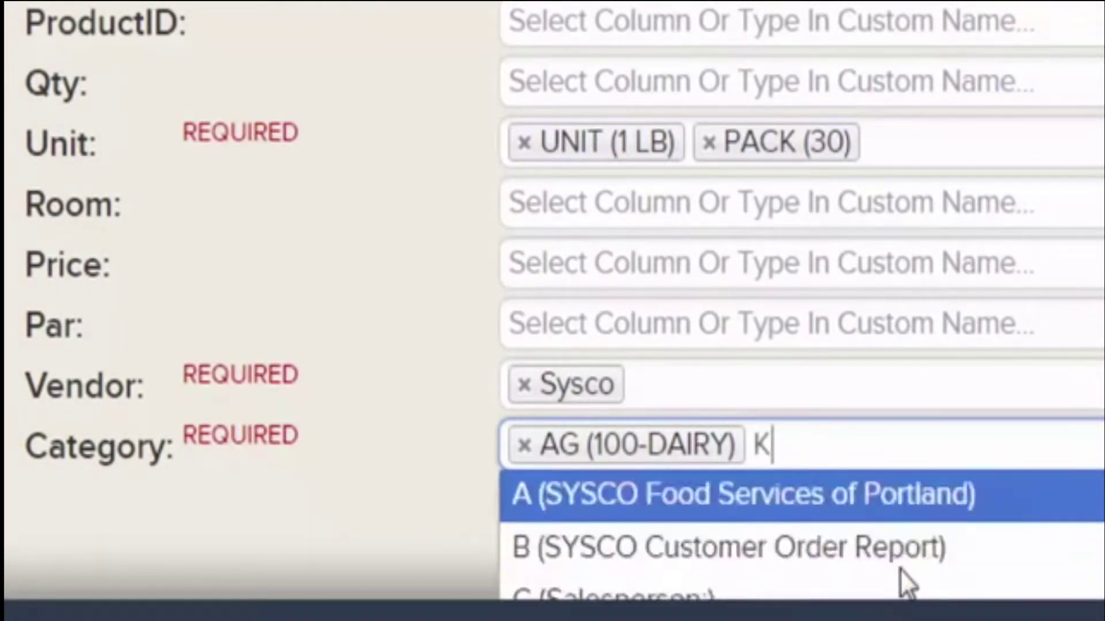
type("tchen")
key("Return")
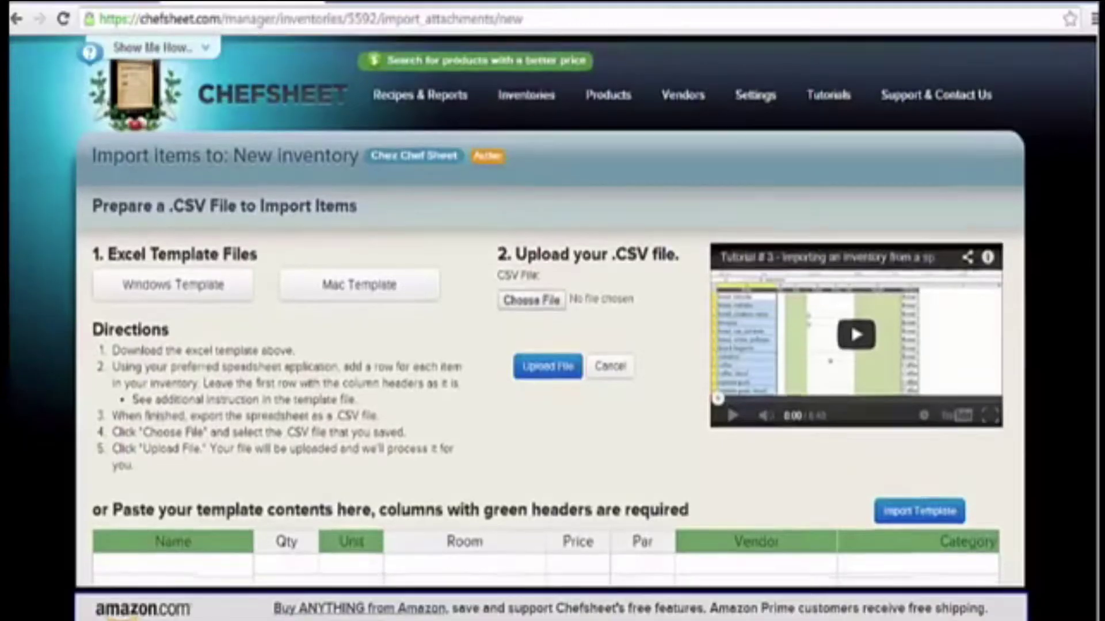
- Examine the Unit choices for the first row of the paste table on the New Inventory import page
scroll(553, 288, "down", 3)
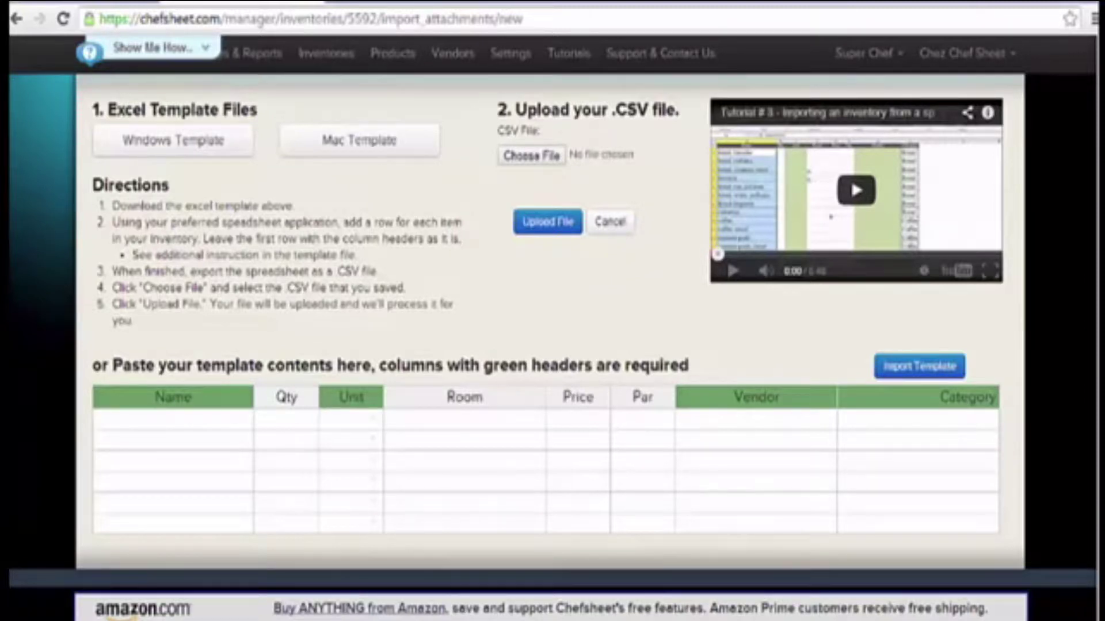
left_click(372, 426)
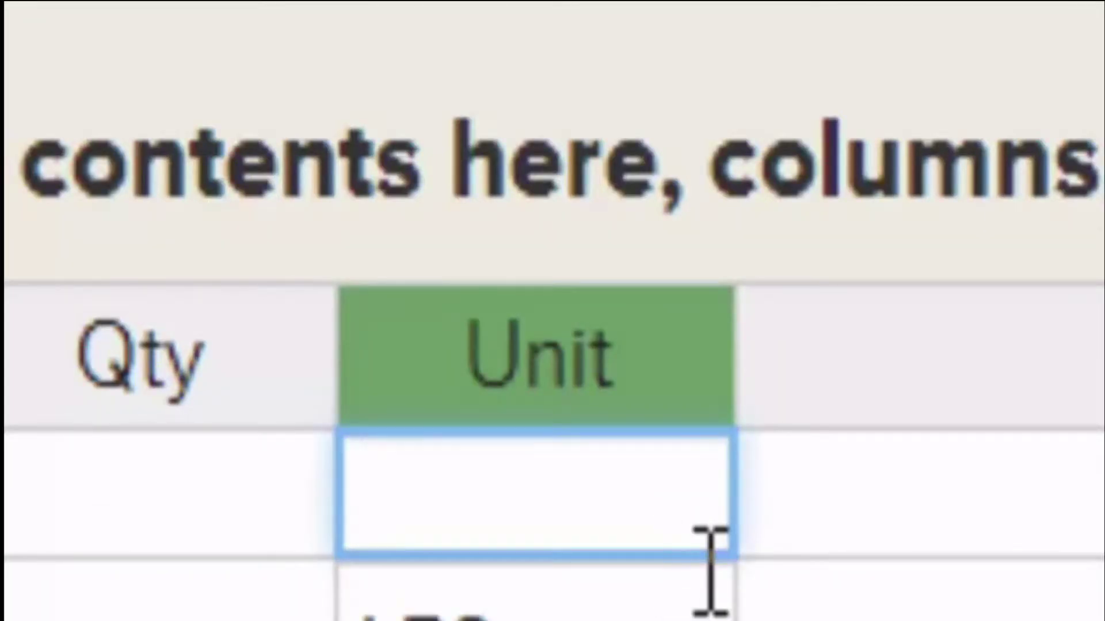
left_click(1100, 500)
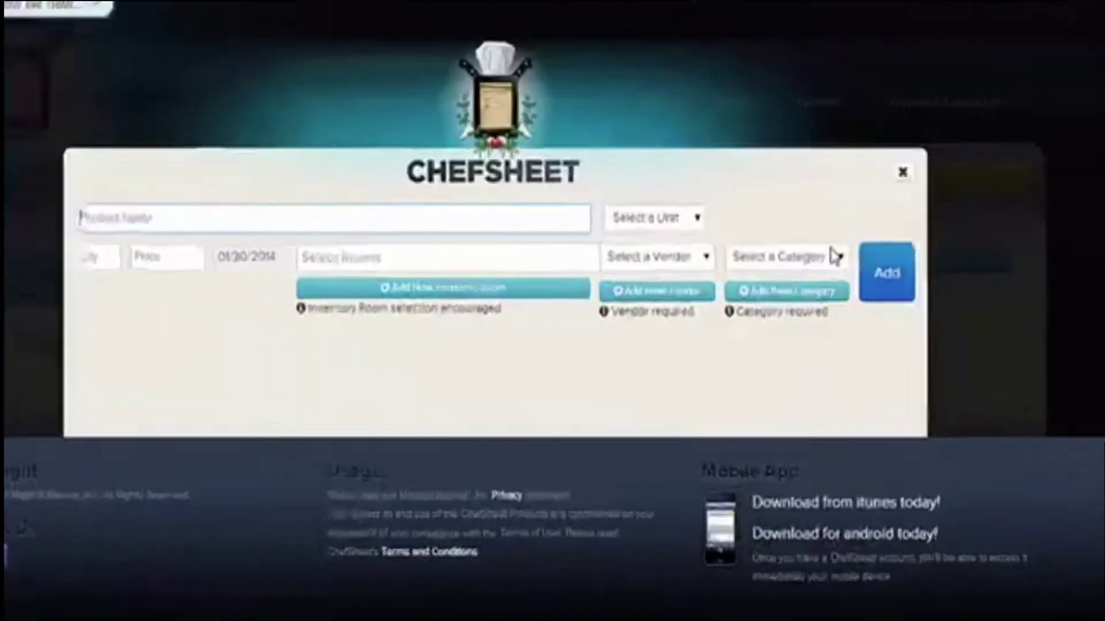
- Examine the available categories and the local and global vendors in the form for adding a product
left_click(850, 266)
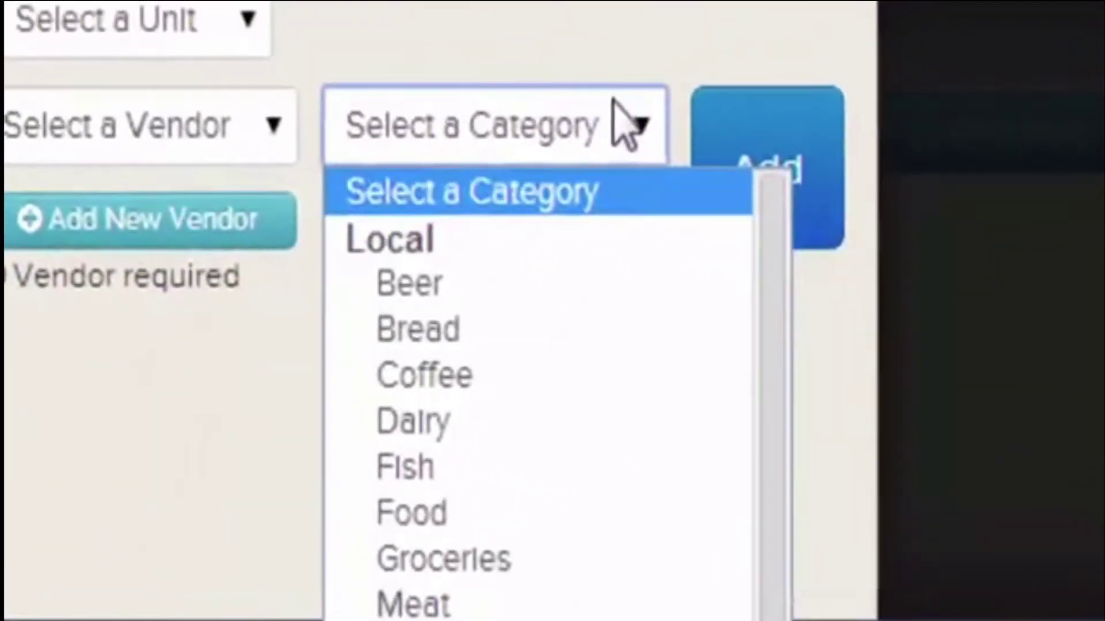
scroll(777, 331, "down", 5)
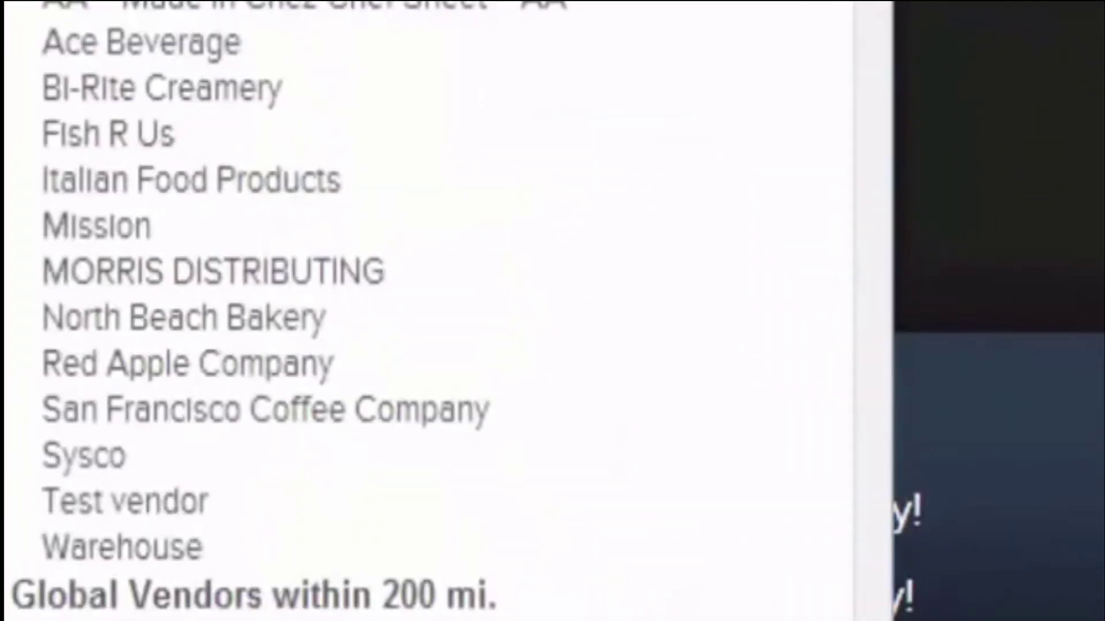
scroll(309, 66, "down", 5)
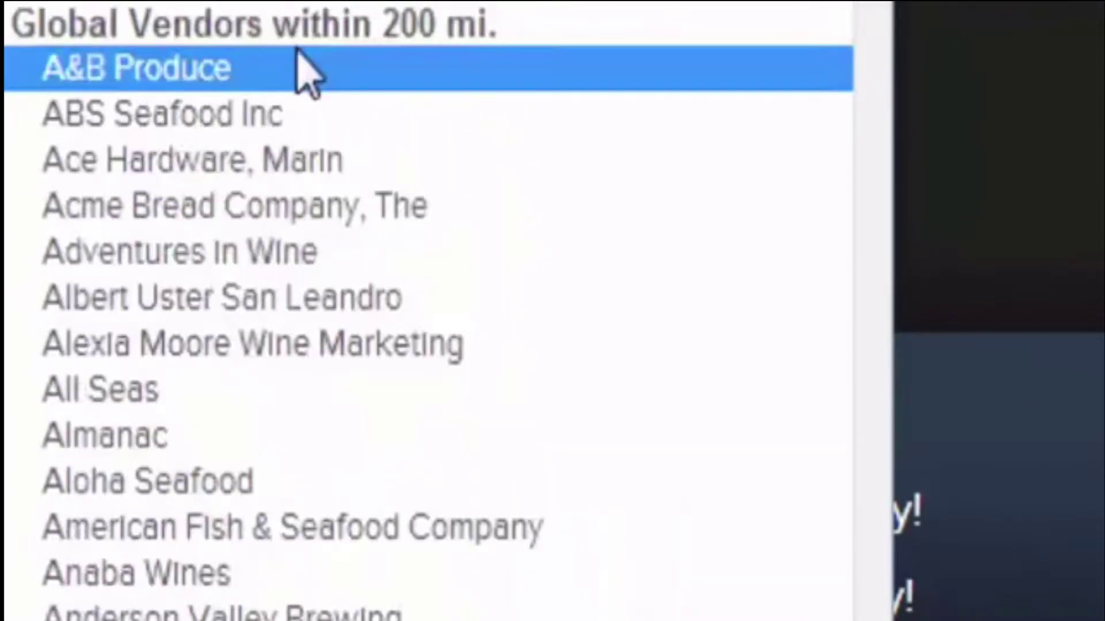
scroll(308, 66, "down", 3)
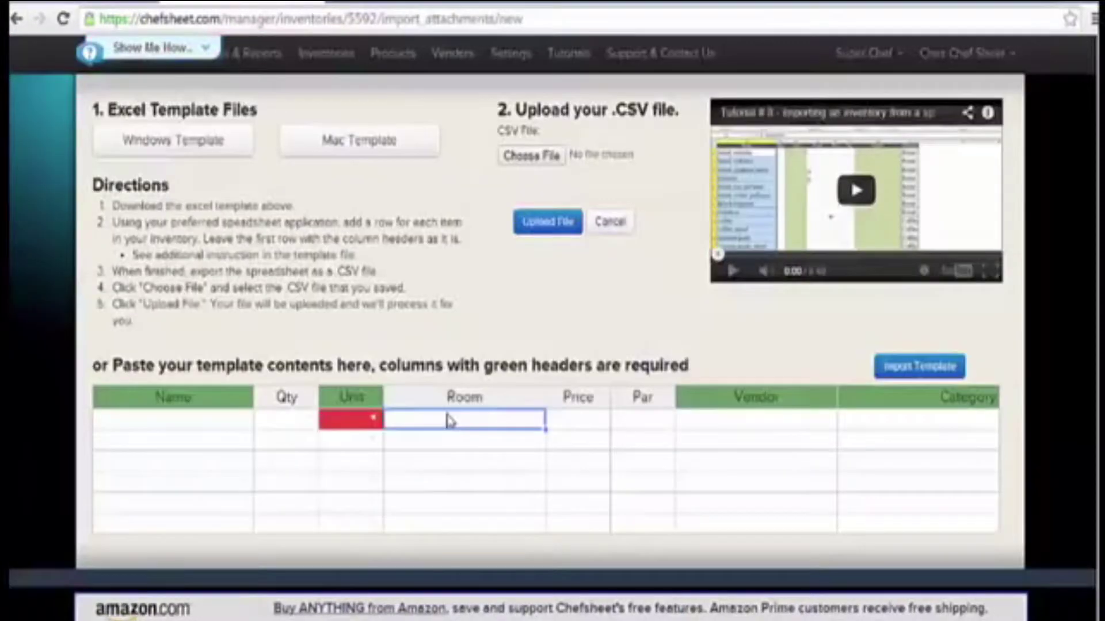
- Select the first Name cell of the paste table on the import page
left_click(232, 422)
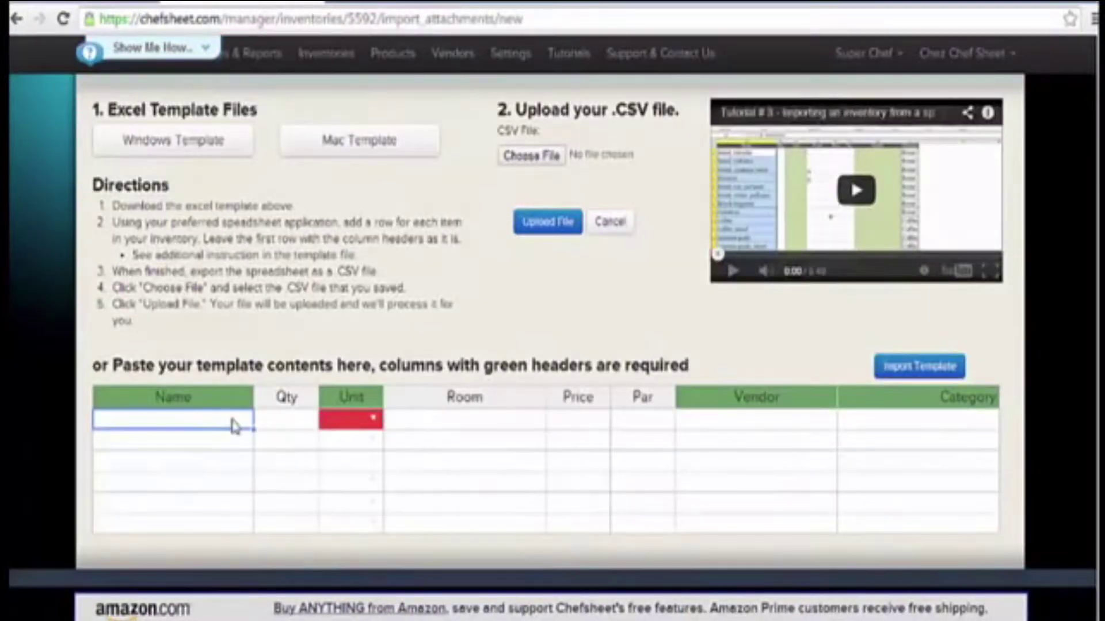
scroll(234, 426, "down", 1)
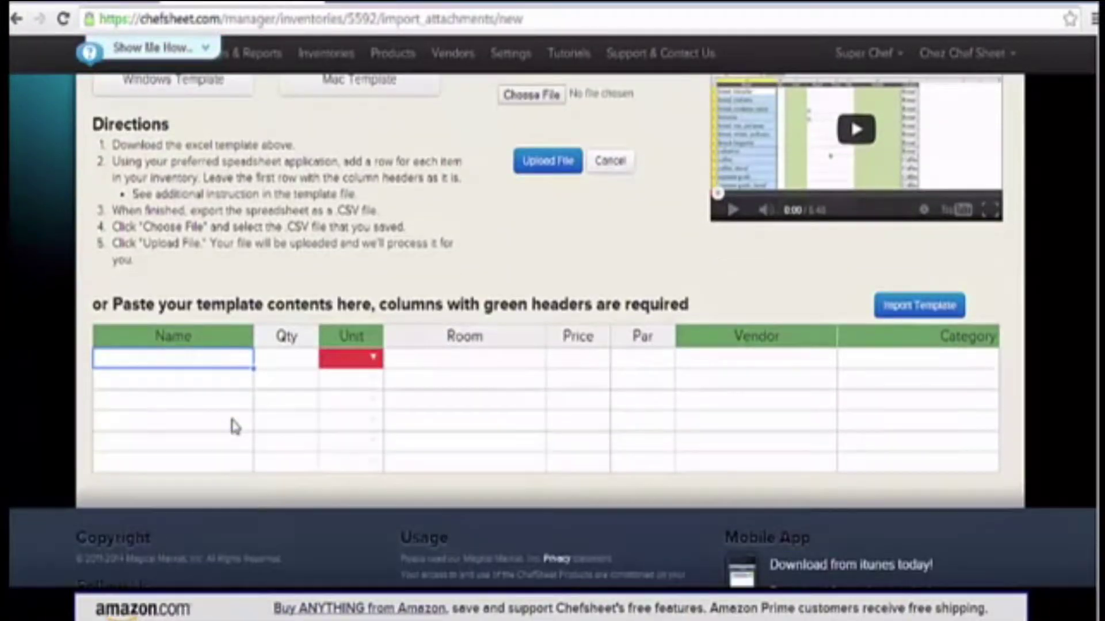
scroll(235, 427, "up", 1)
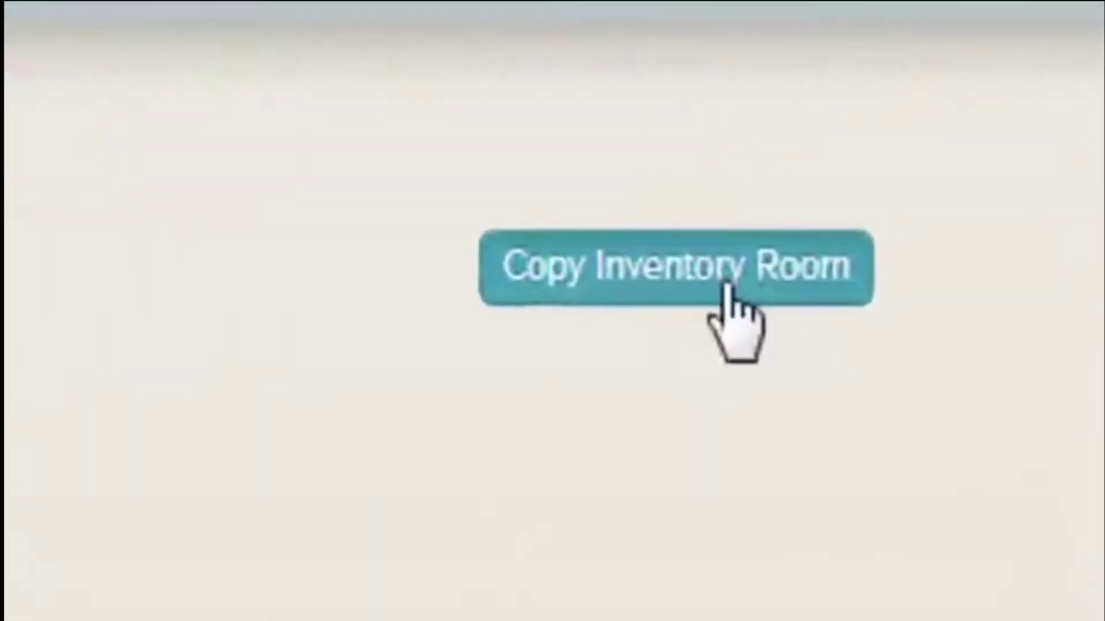
- Start the Copy Inventory Room function and examine the rooms that items can be copied to
left_click(846, 286)
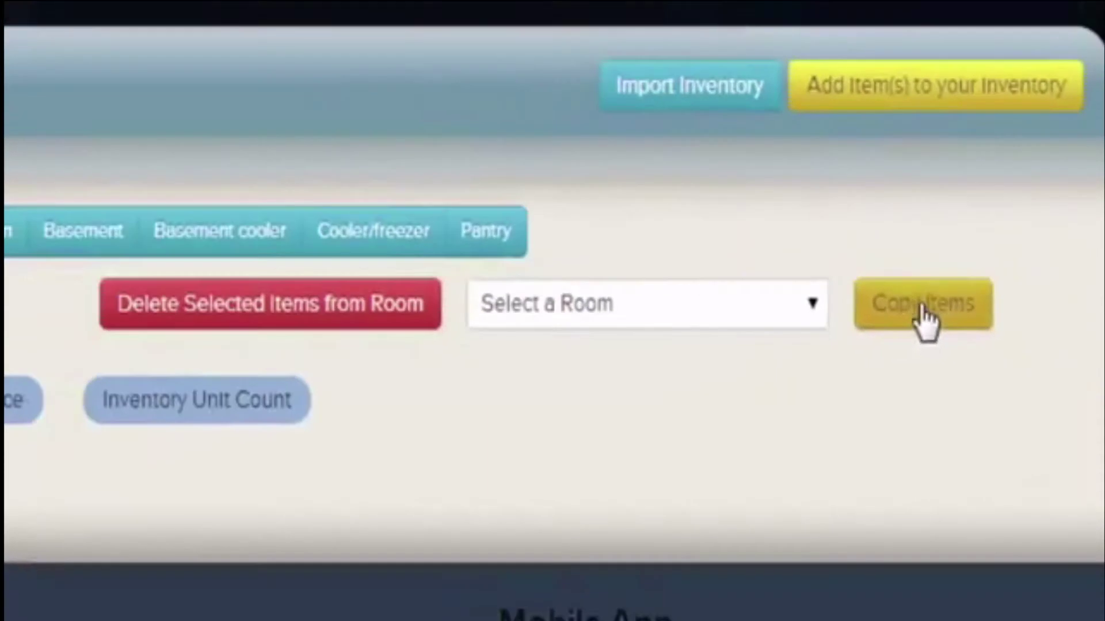
left_click(766, 311)
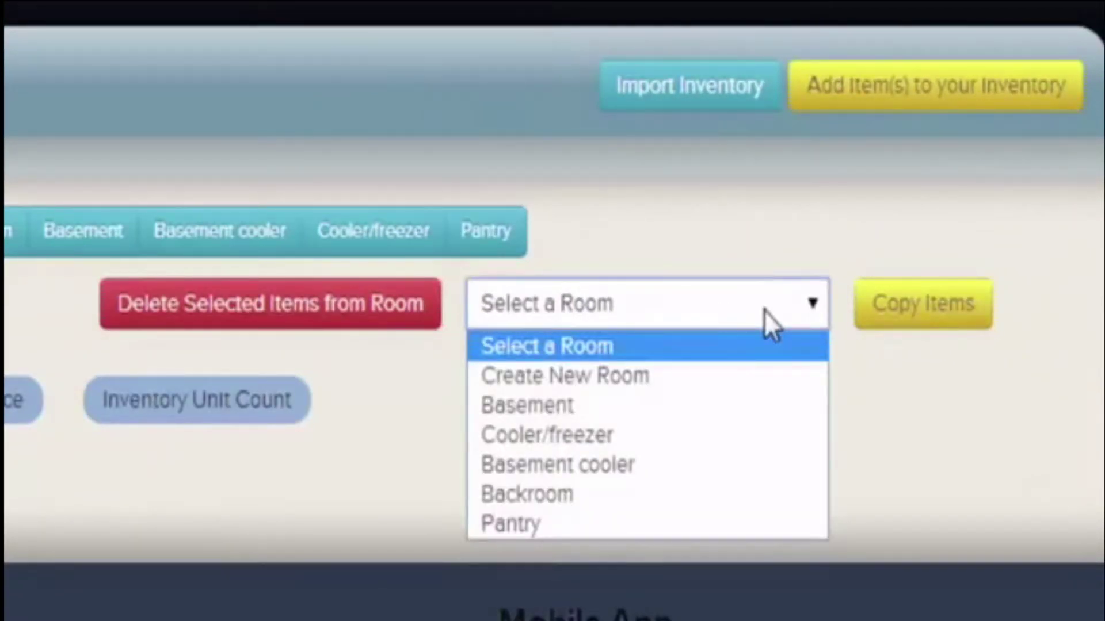
left_click(765, 311)
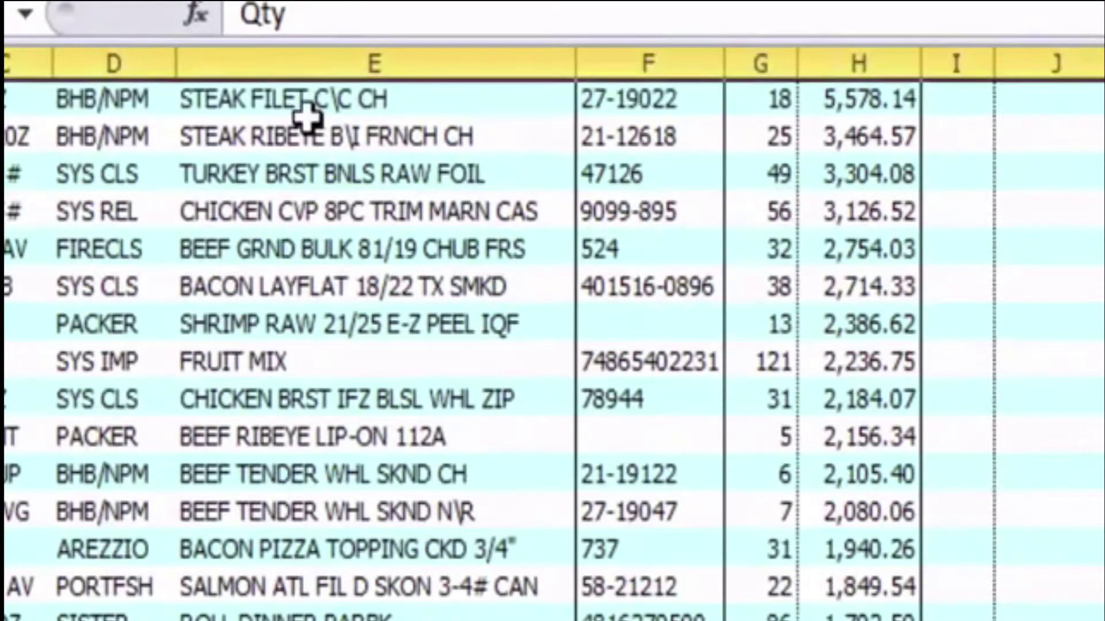
- Copy the item names and case prices from the vendor spreadsheet into the paste table's Name and Price columns
left_click(305, 112)
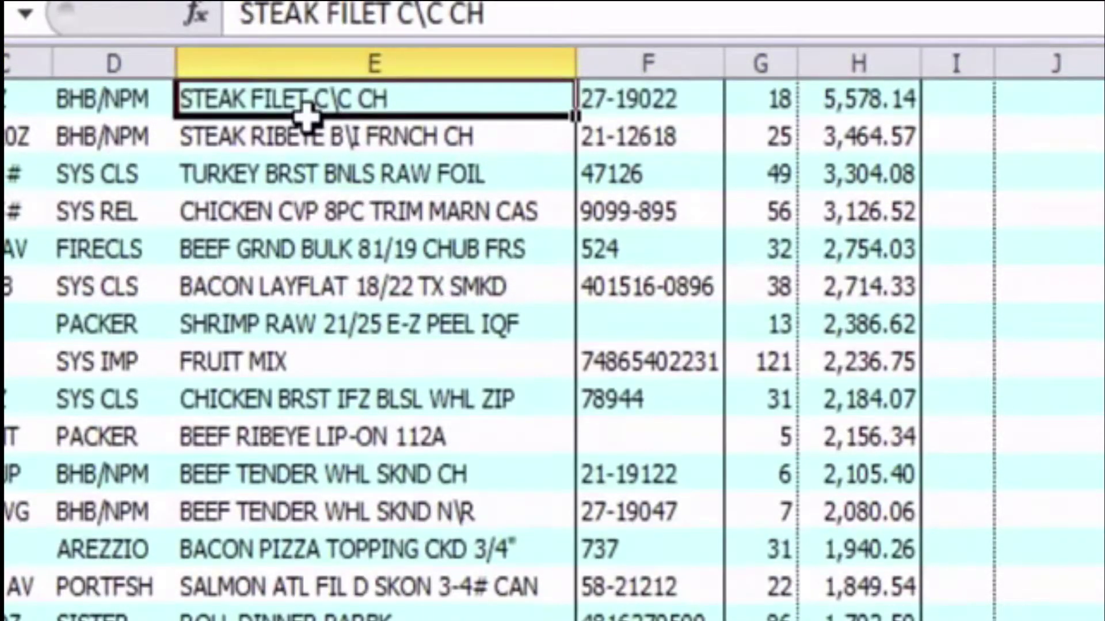
left_click_drag(305, 112, 305, 619)
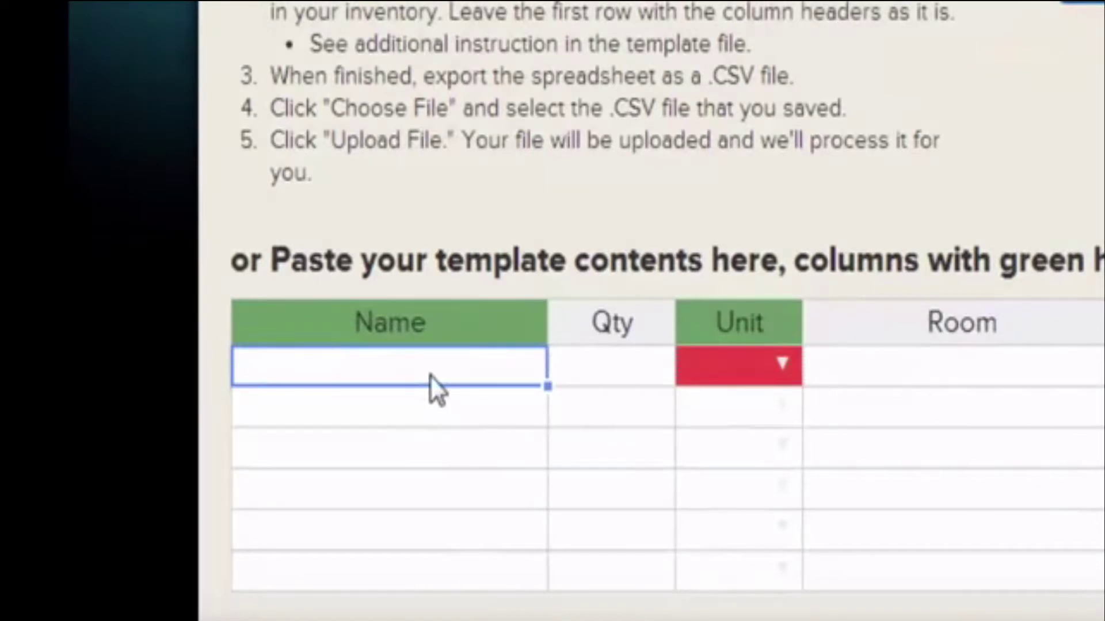
key("ctrl+v")
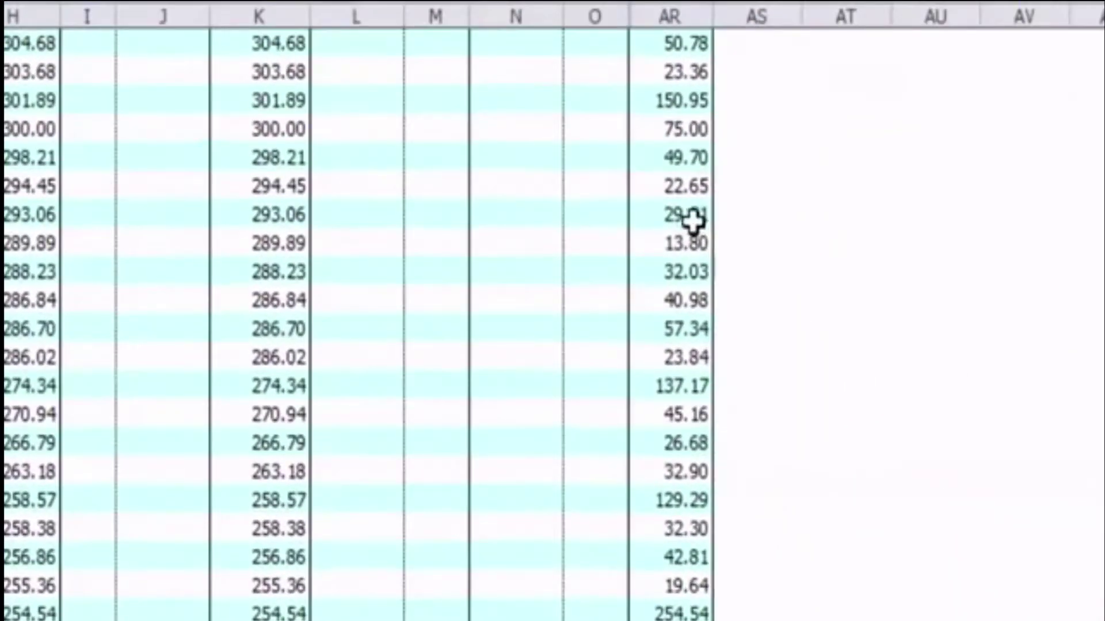
scroll(552, 323, "up", 20)
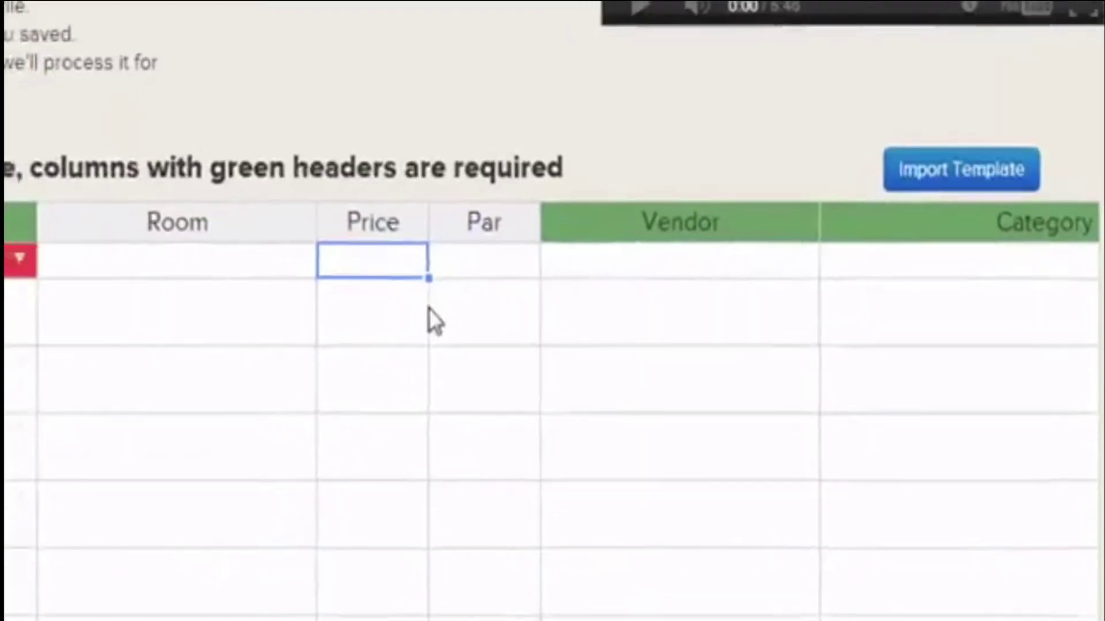
type("$309.90 $138.58 $67.43 $55.83 $86.06 $71.43 $183.59 $18.49")
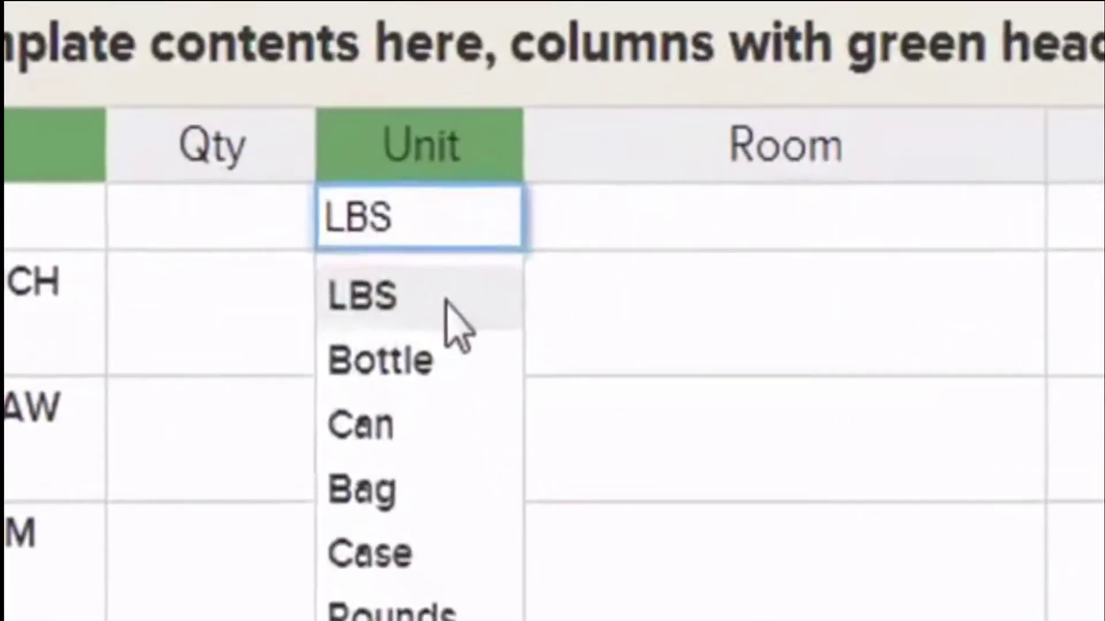
- Choose LBS as the first row's unit and fill the Vendor column of the paste table with Sysco
left_click(447, 301)
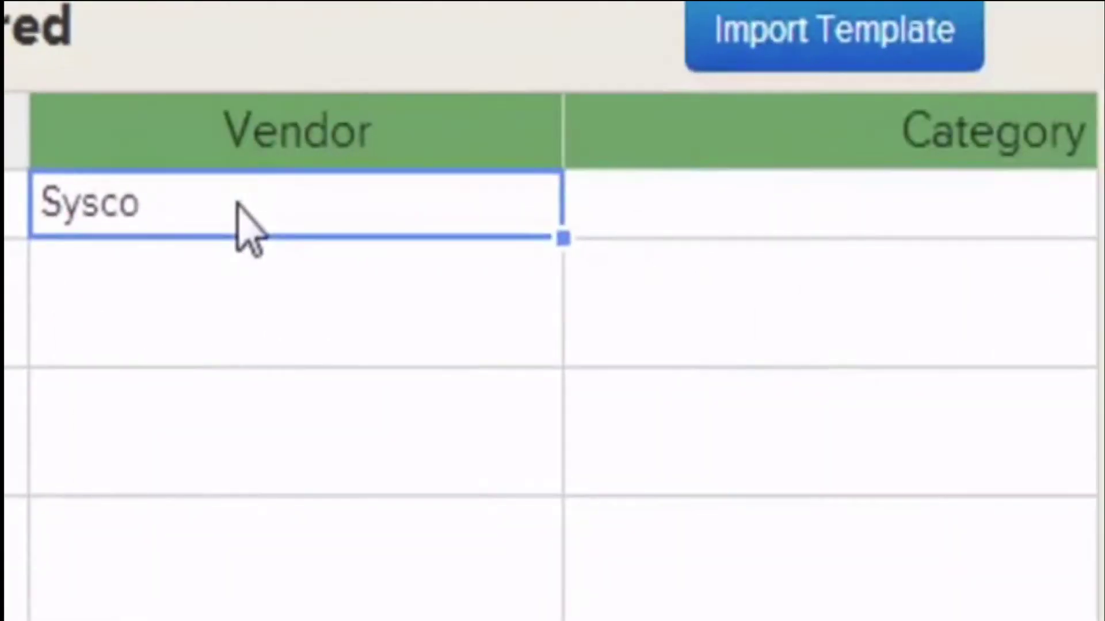
left_click(305, 334)
type("Sysco")
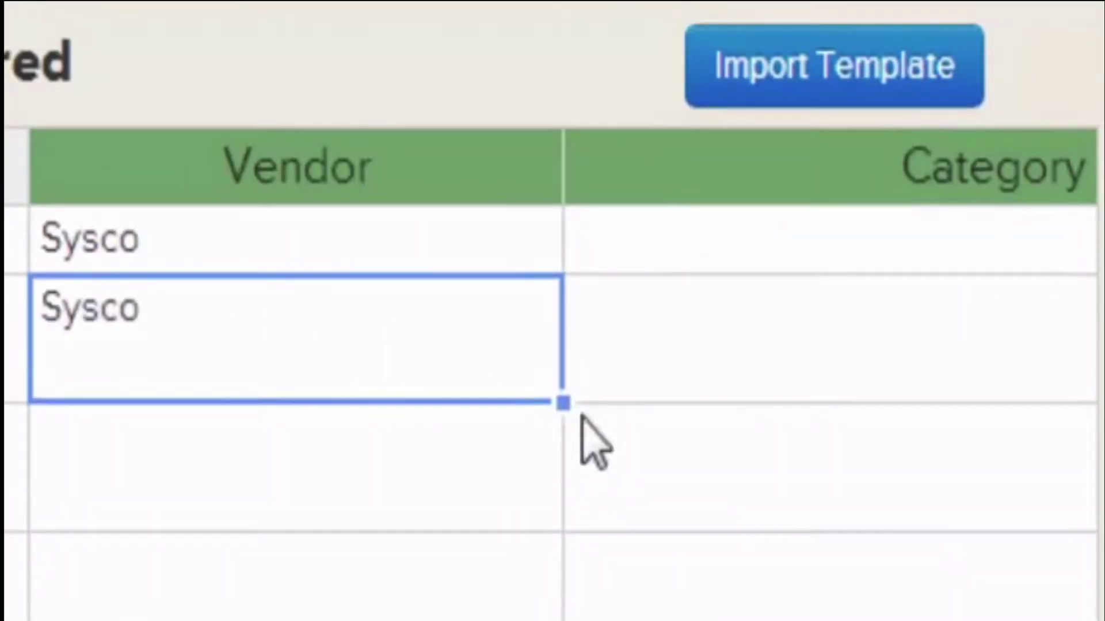
left_click_drag(563, 404, 559, 619)
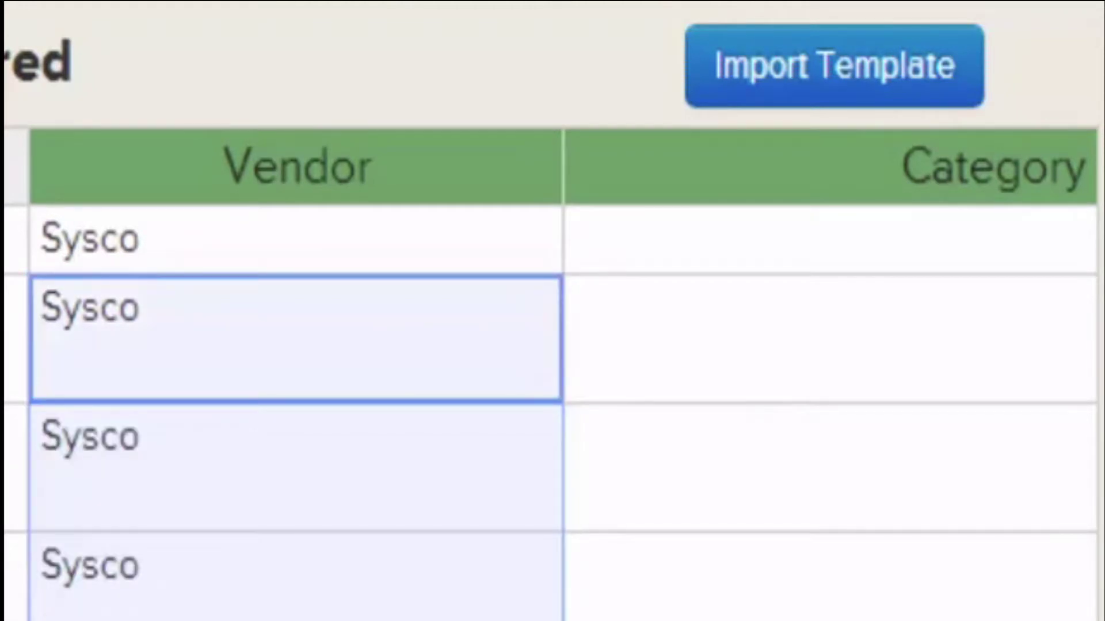
- Fill the Category column of the paste table with Meat and the Unit column with LBS
left_click(766, 230)
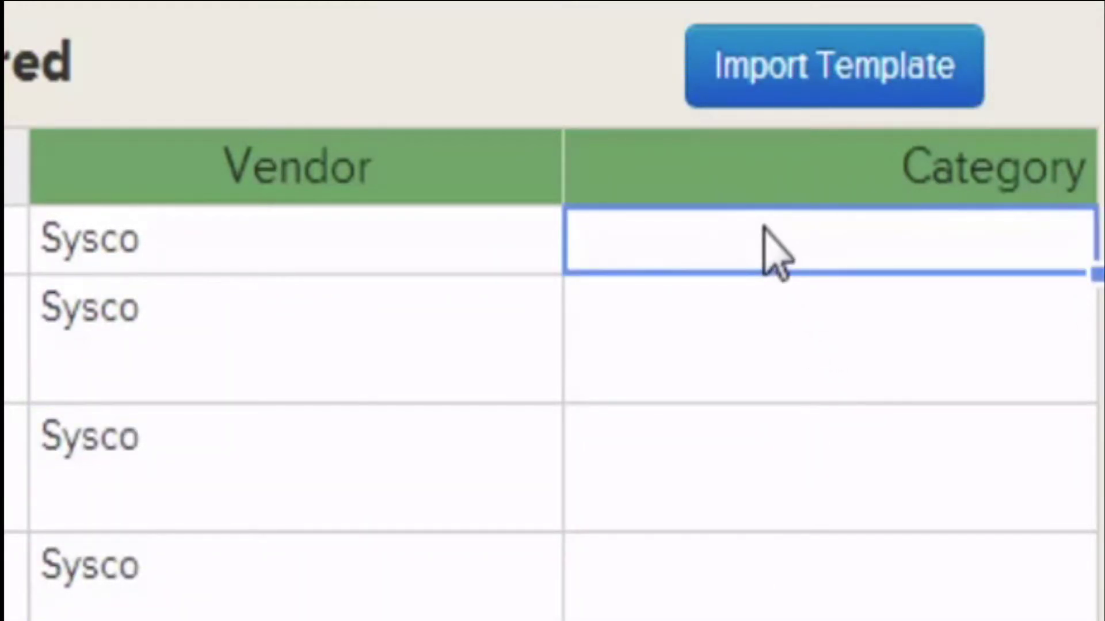
type("Meat")
left_click_drag(1096, 274, 1094, 618)
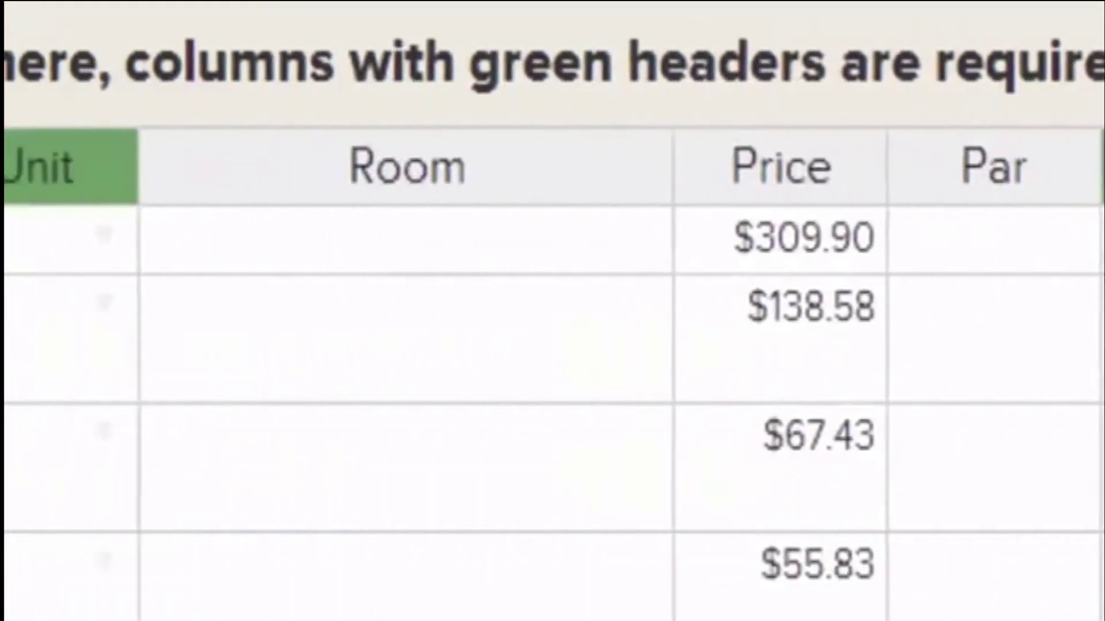
scroll(553, 368, "left", 3)
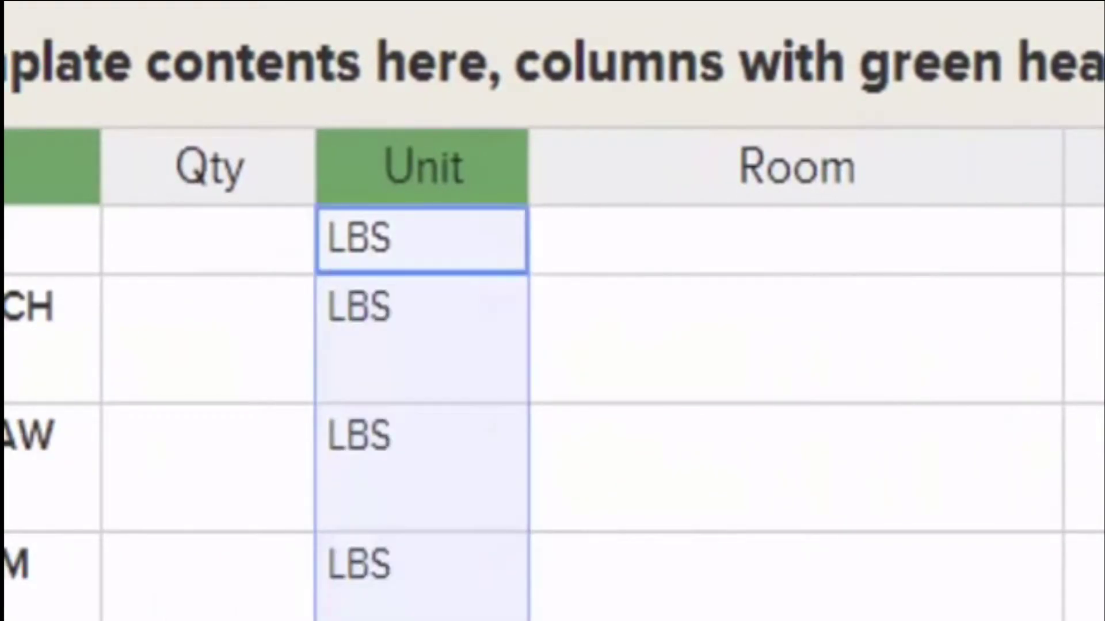
left_click(51, 239)
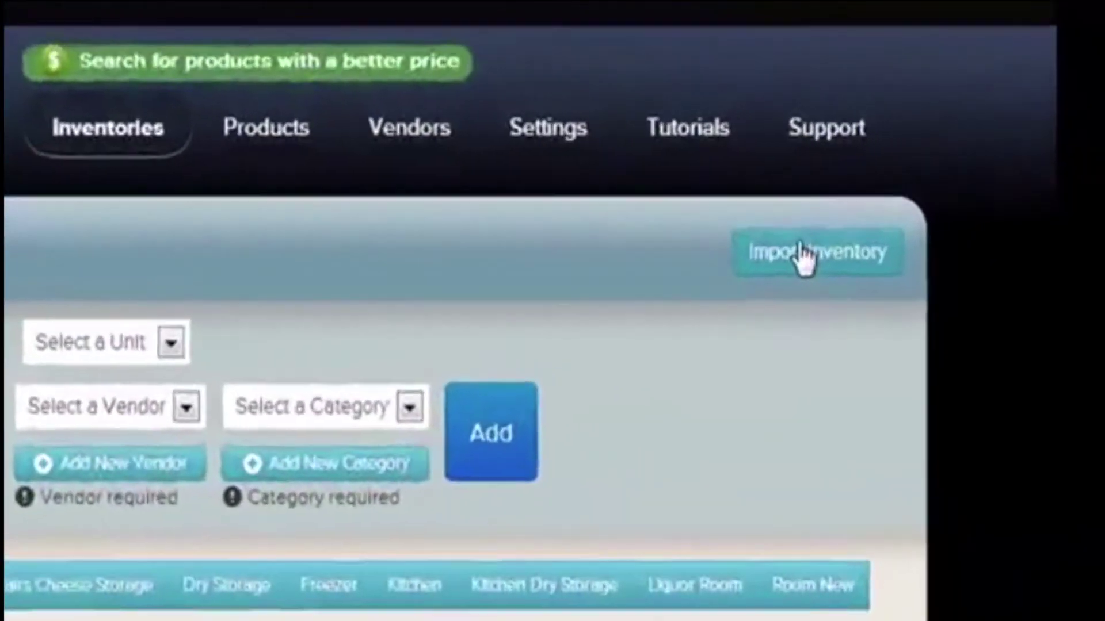
- Download the Windows template from the inventory's import page and open it in Excel for editing
left_click(912, 219)
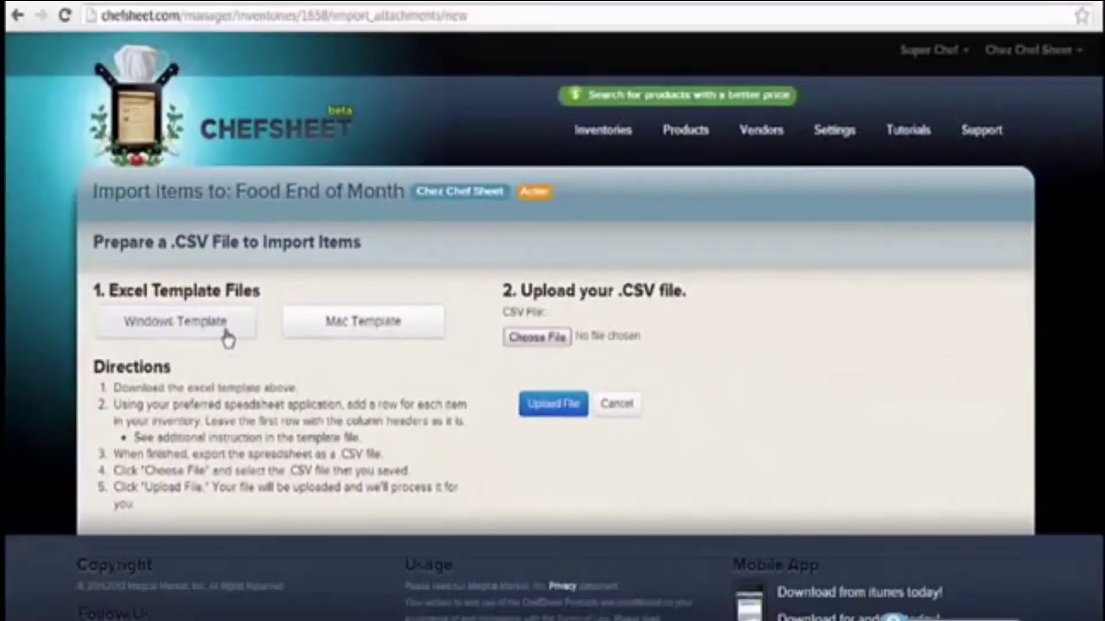
left_click(227, 338)
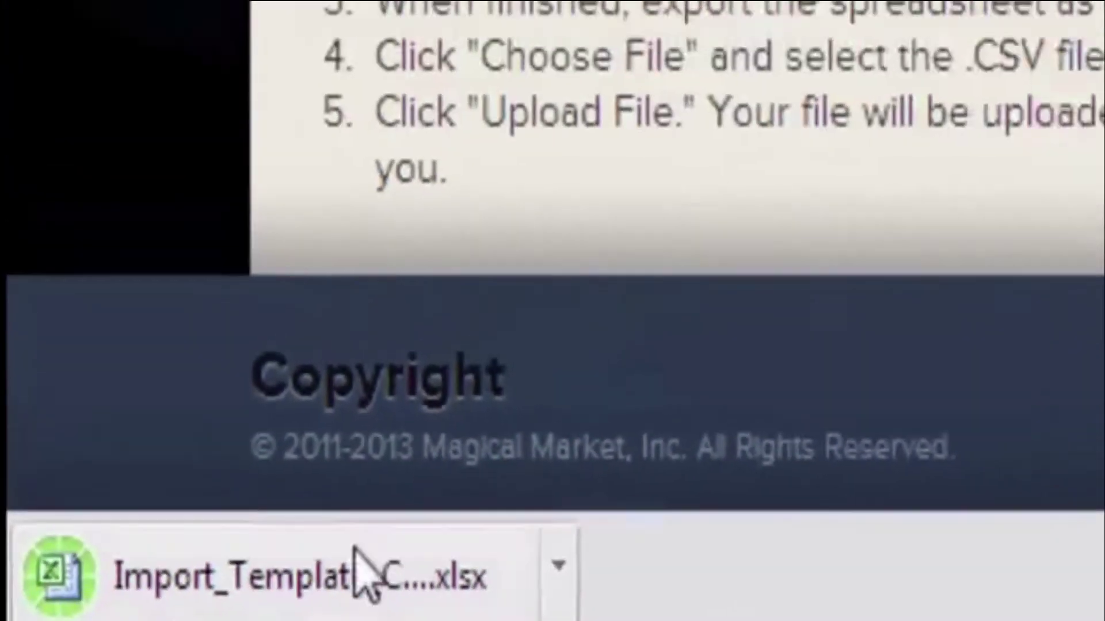
left_click(244, 581)
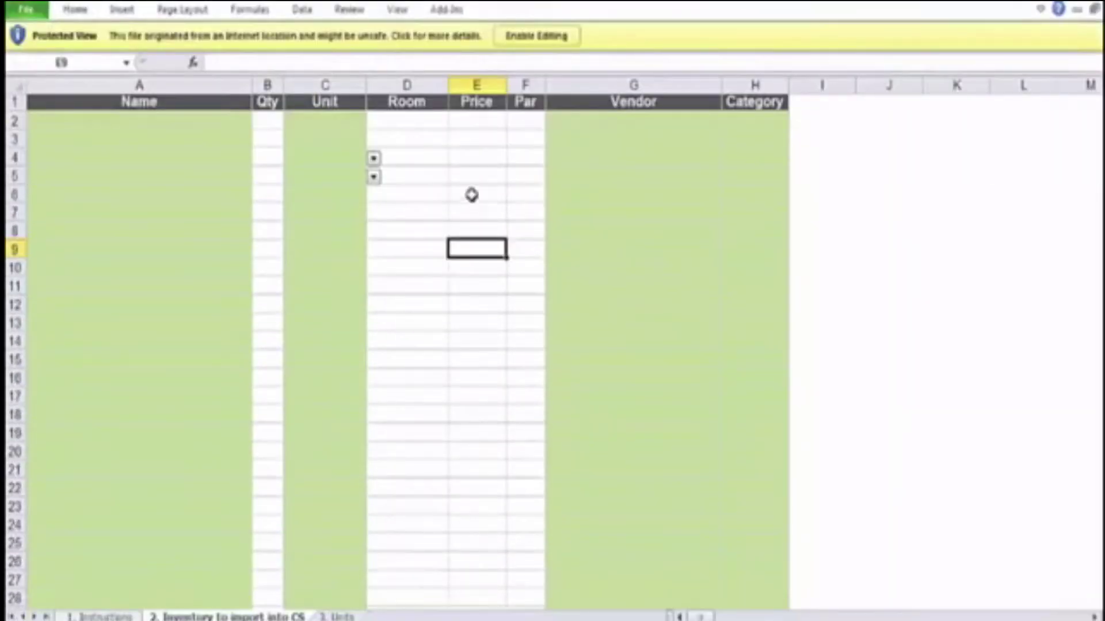
left_click(535, 36)
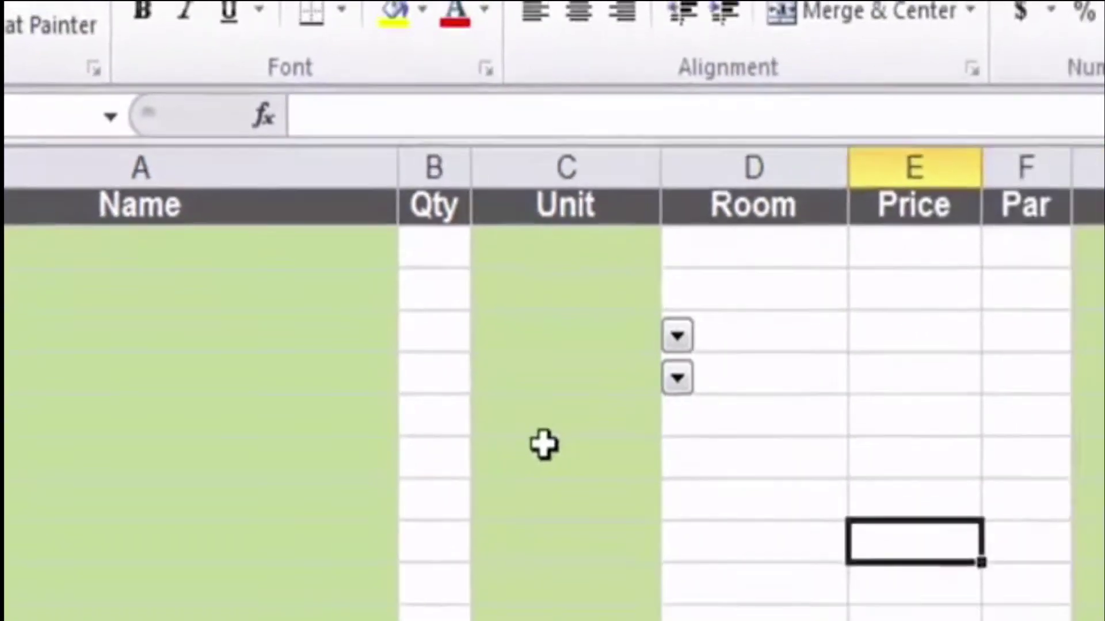
- Read the template's Instructions sheet down to the sections on importing the CSV file and on non-Excel users
left_click(715, 595)
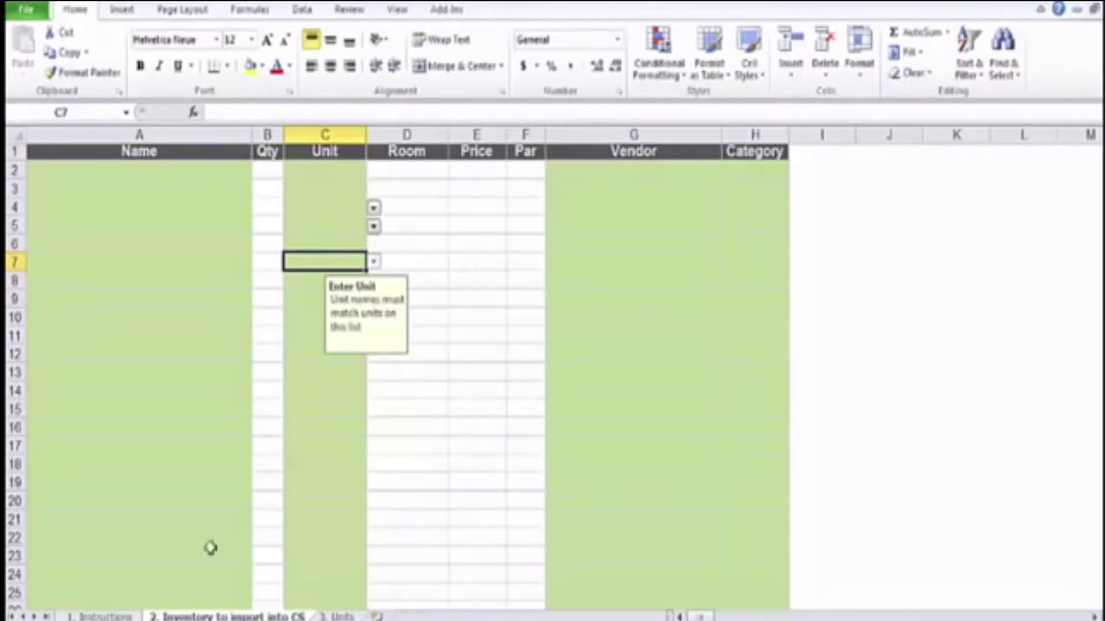
left_click(118, 616)
scroll(343, 413, "down", 10)
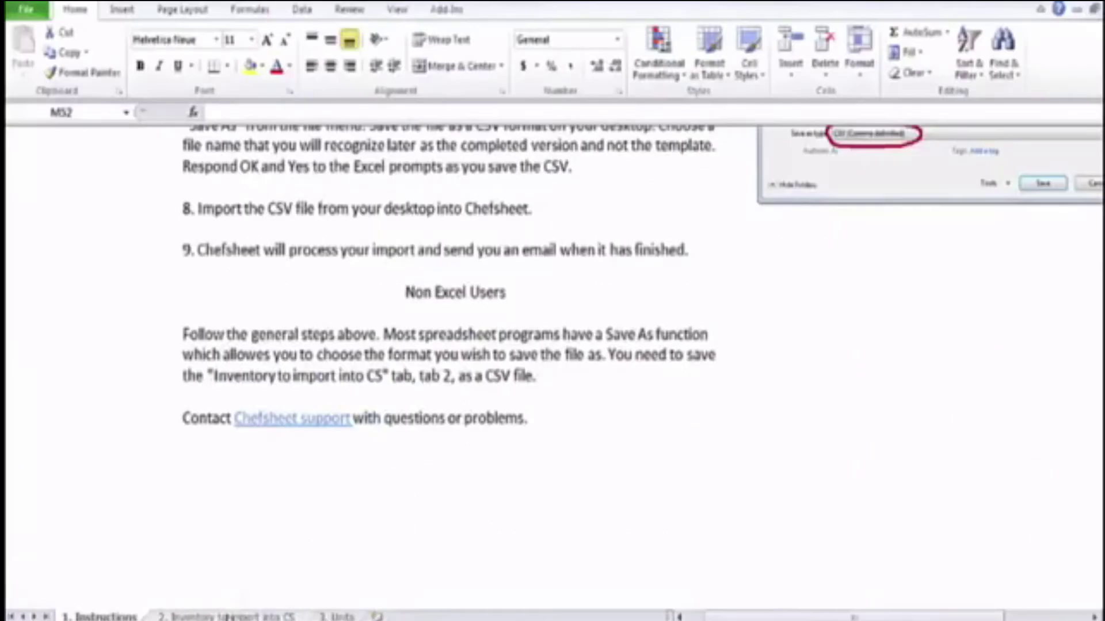
left_click(716, 558)
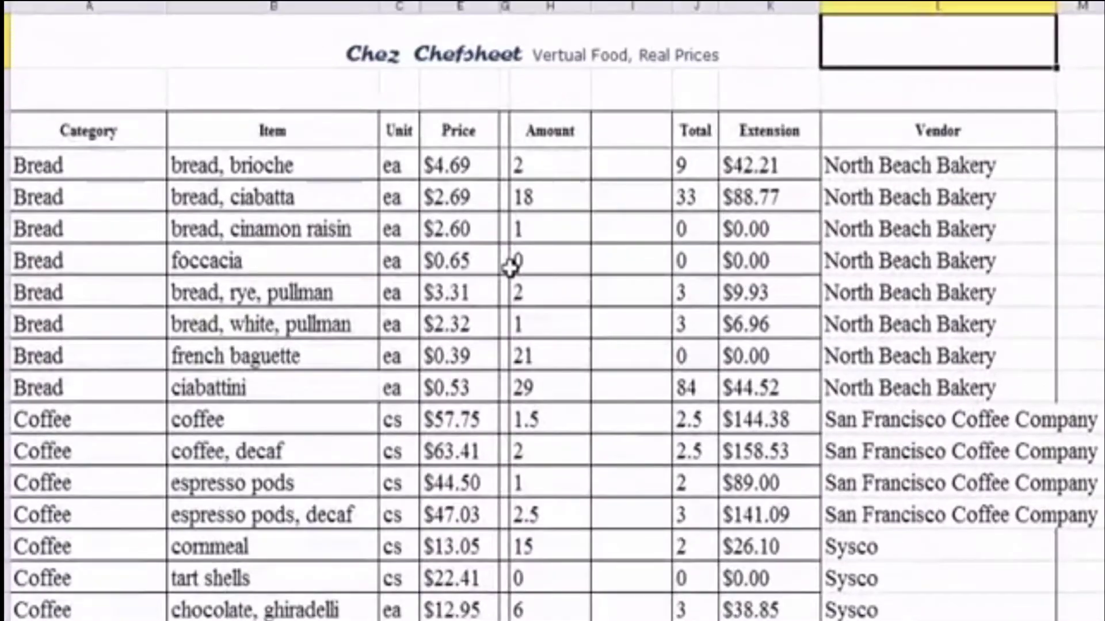
- Copy the bread and coffee categories from the Chez Chef Sheet End of Month workbook into the import template's Category column
left_click_drag(46, 246, 90, 551)
key("ctrl+c")
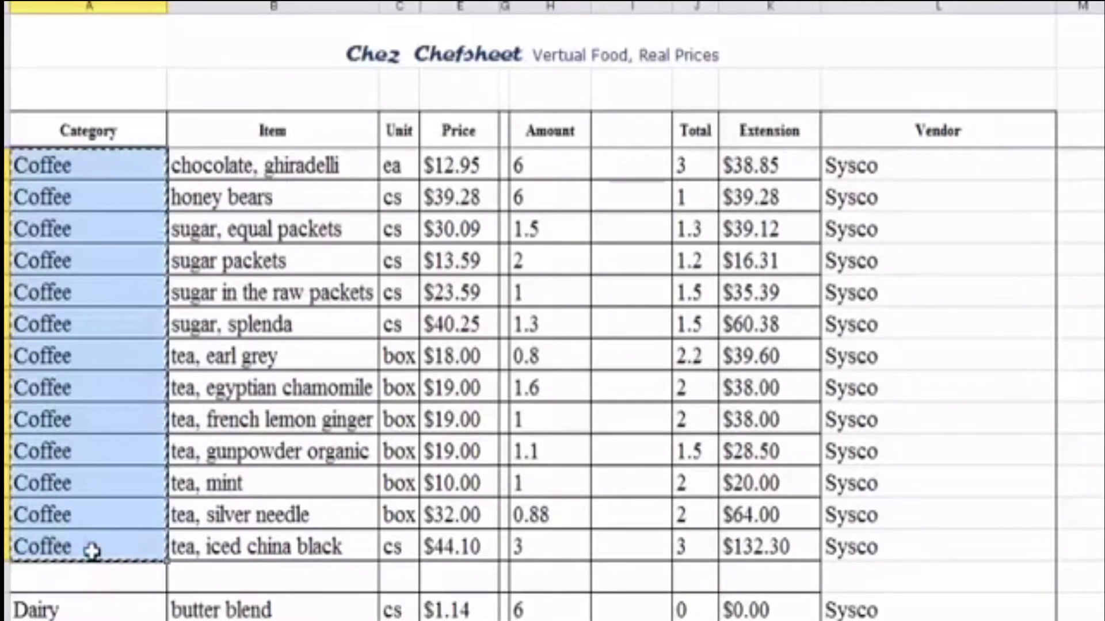
left_click(374, 619)
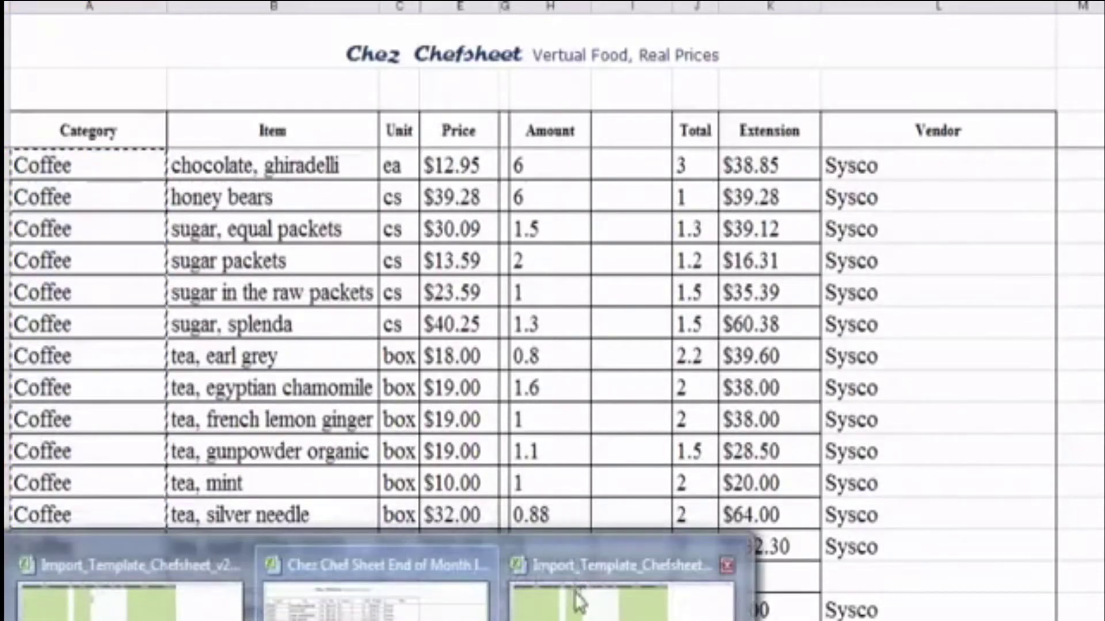
left_click(575, 598)
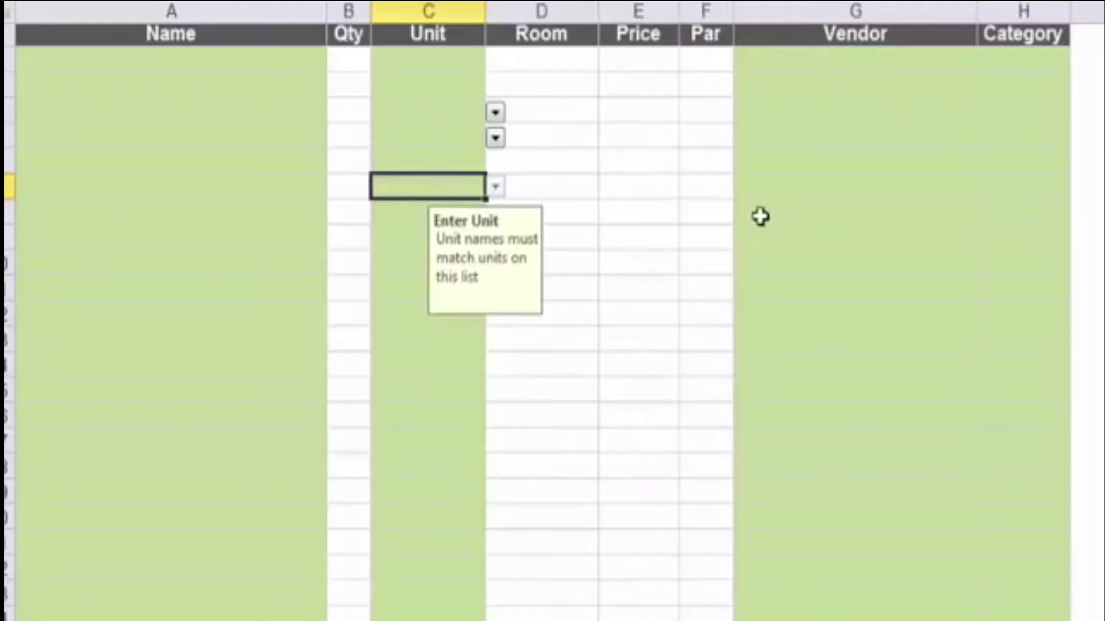
left_click(1015, 57)
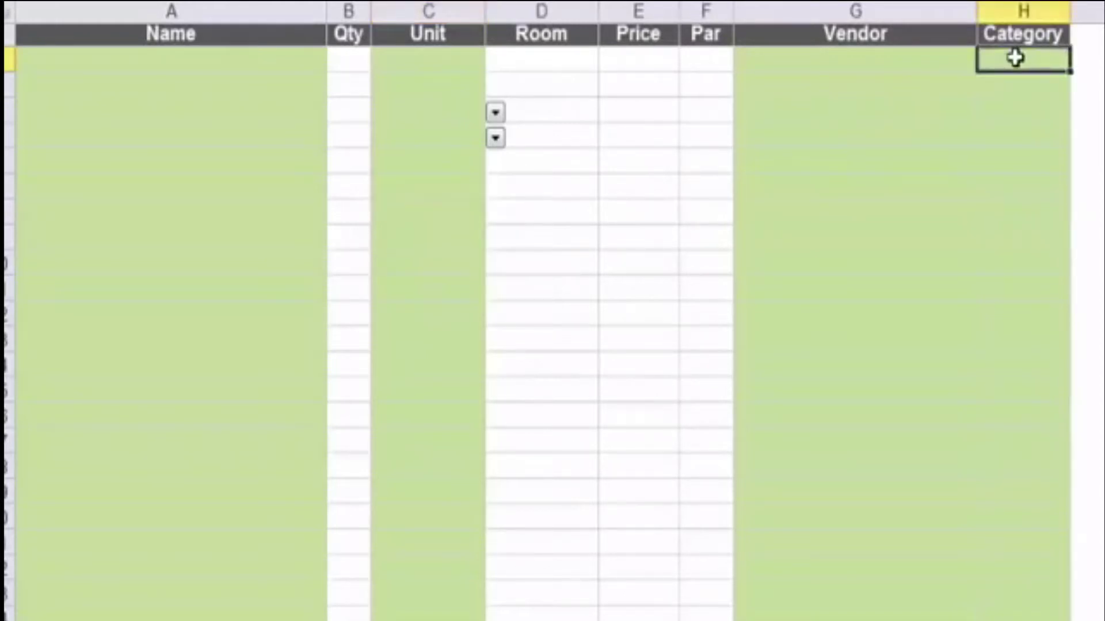
key("ctrl+v")
- Copy the bread and coffee item names from the End of Month workbook into the import template's Name column
mouse_move(374, 620)
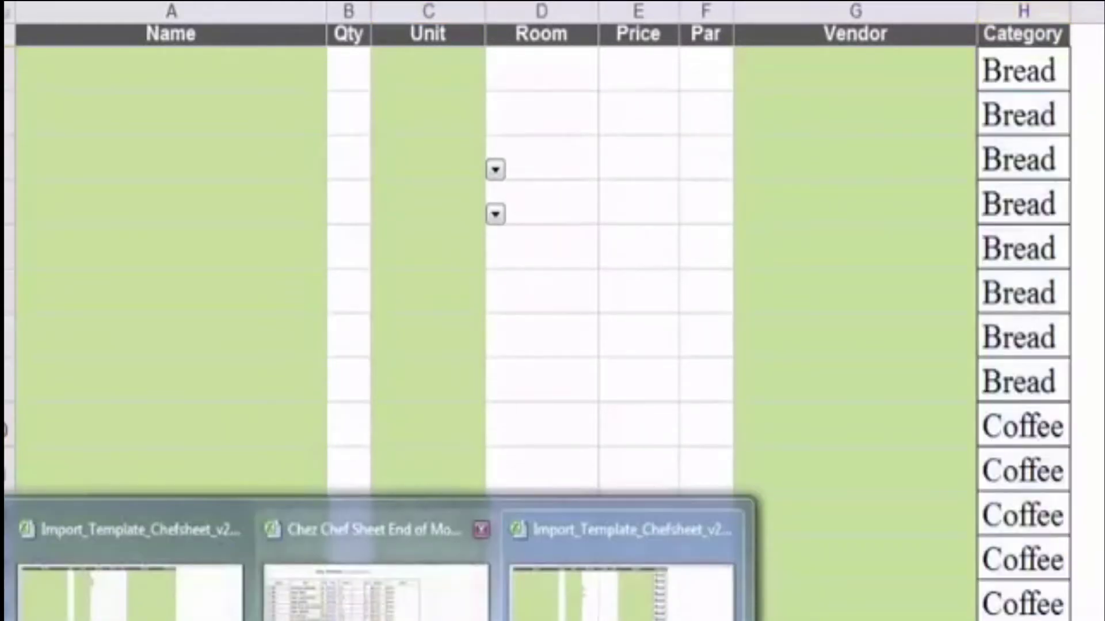
left_click(374, 593)
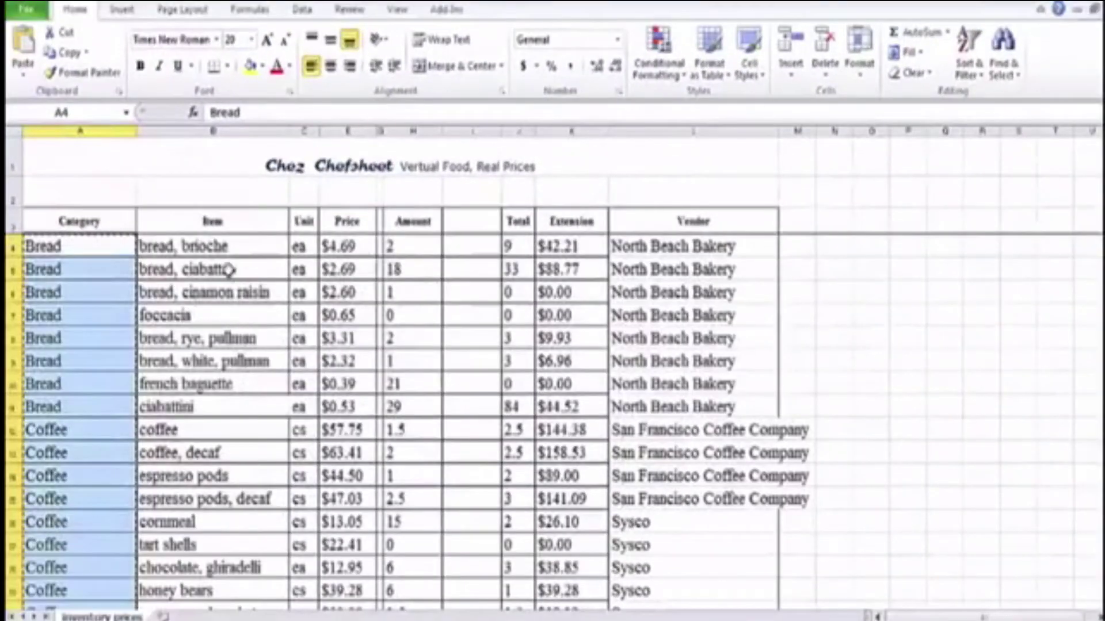
left_click_drag(198, 247, 251, 536)
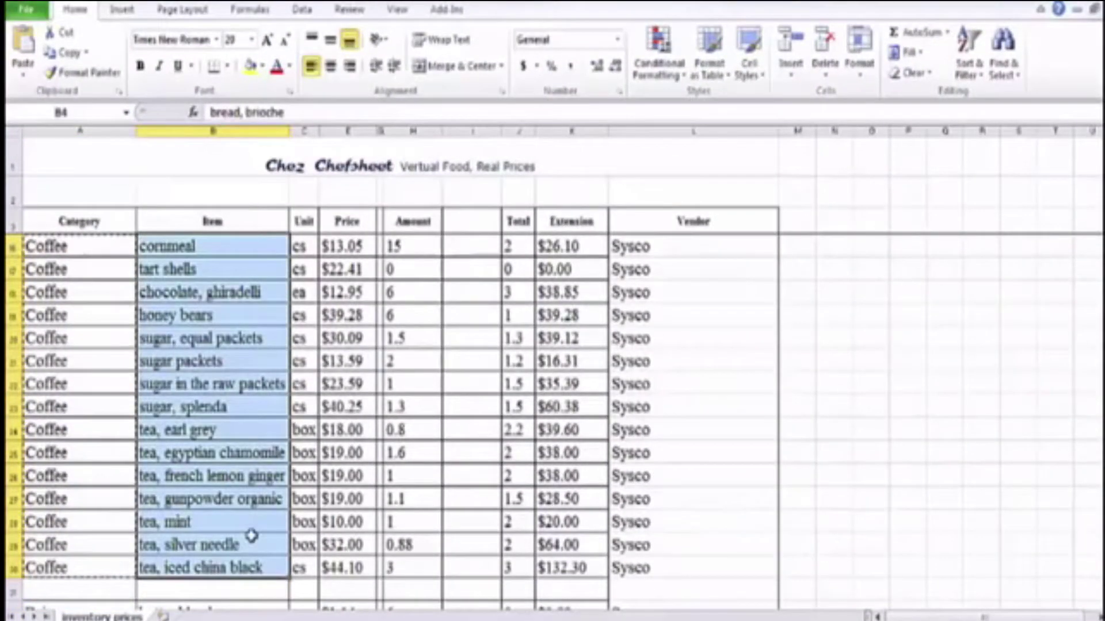
key("ctrl+c")
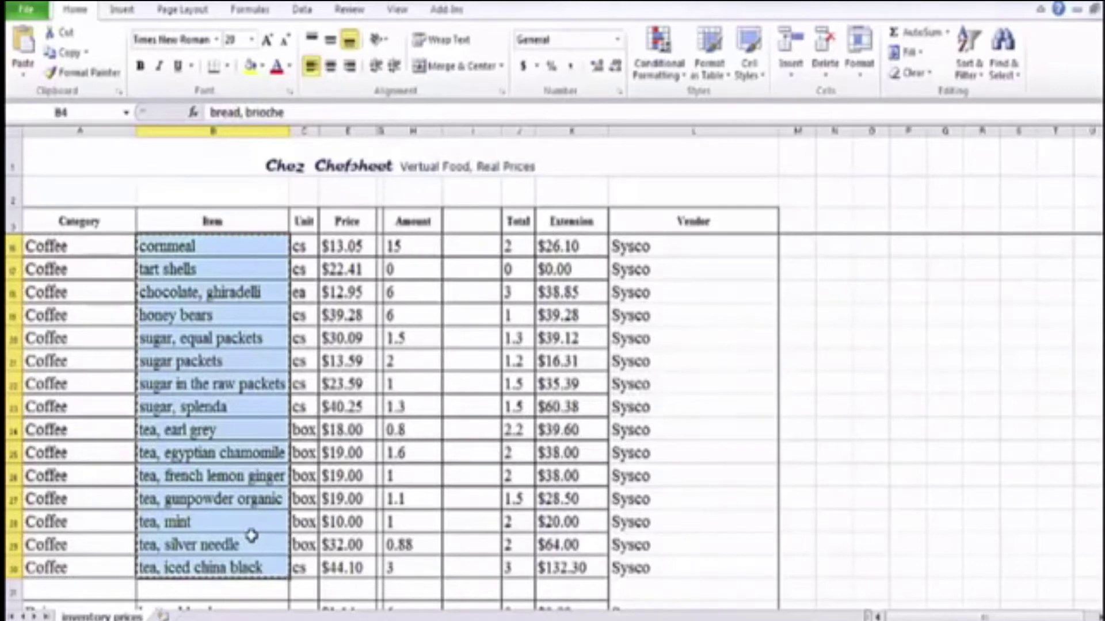
key("ctrl+v")
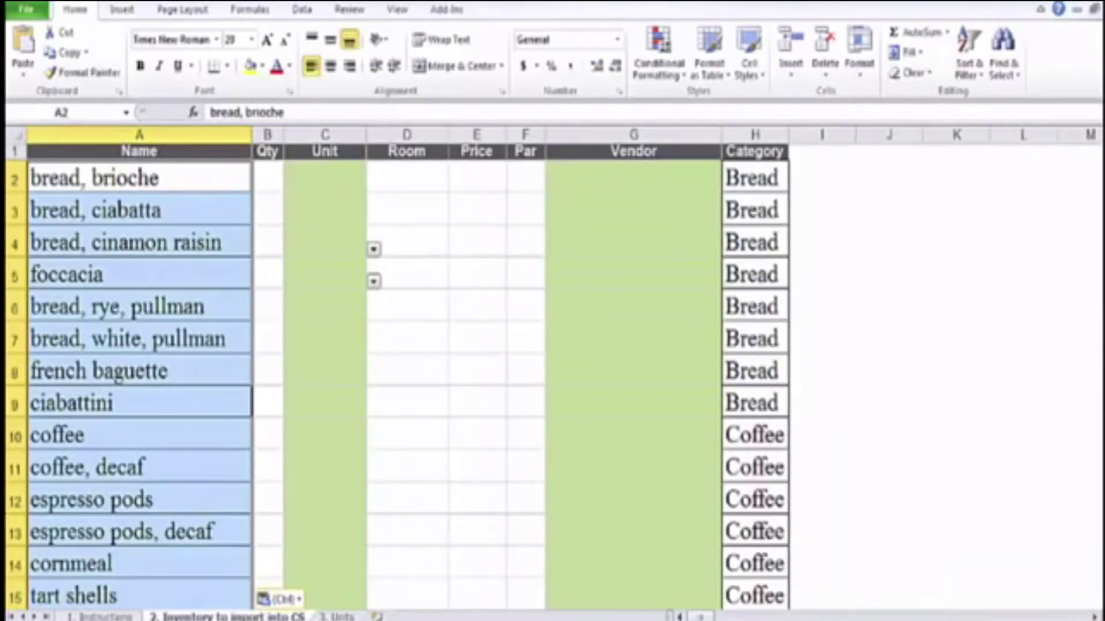
- Copy the bread and coffee prices from the End of Month workbook into the import template's Price column
left_click(323, 547)
scroll(268, 555, "up", 3)
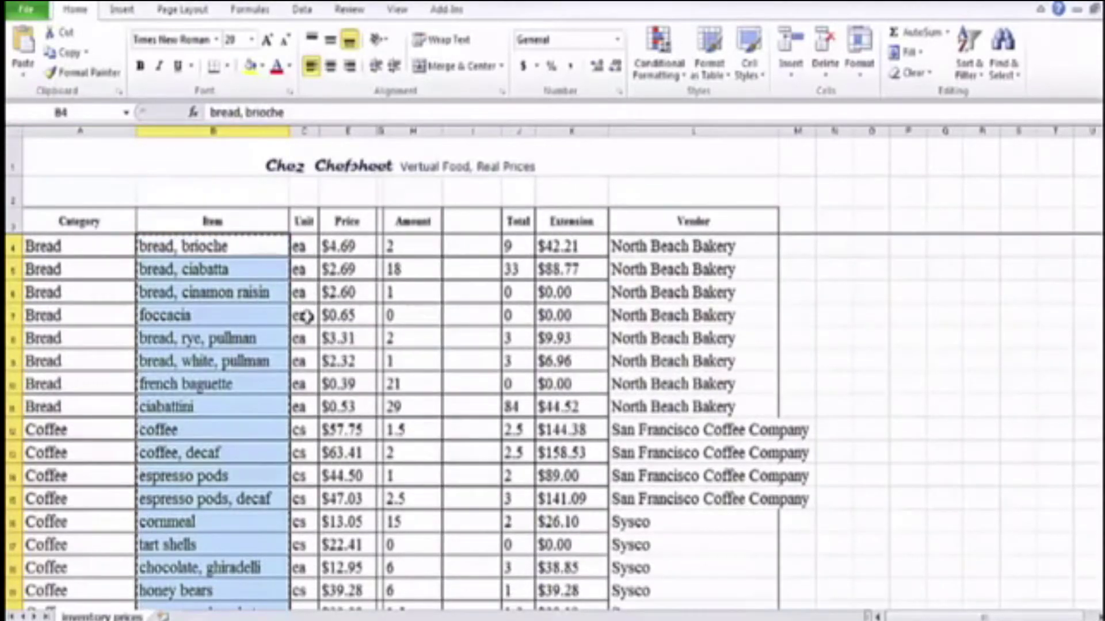
left_click_drag(345, 248, 349, 562)
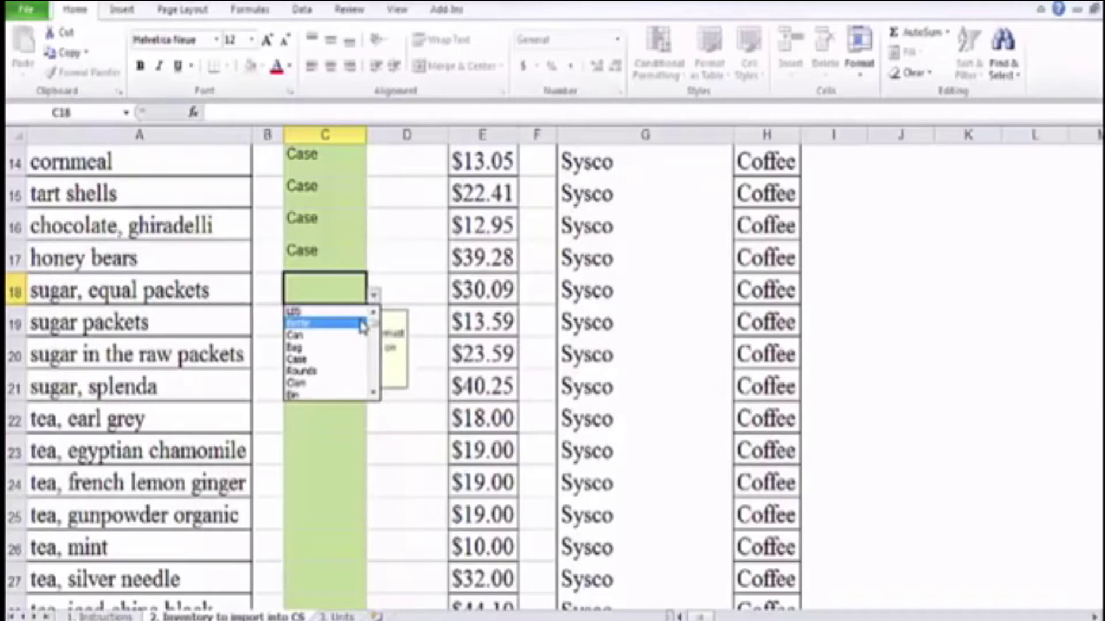
- Set the unit of the sugar, equal packets row to Box from the template's list of allowed units
key("Down")
key("Down")
key("Down")
key("Down")
key("Down")
key("Down")
key("Down")
key("Down")
key("Down")
key("Down")
key("Down")
key("Down")
key("Down")
key("Down")
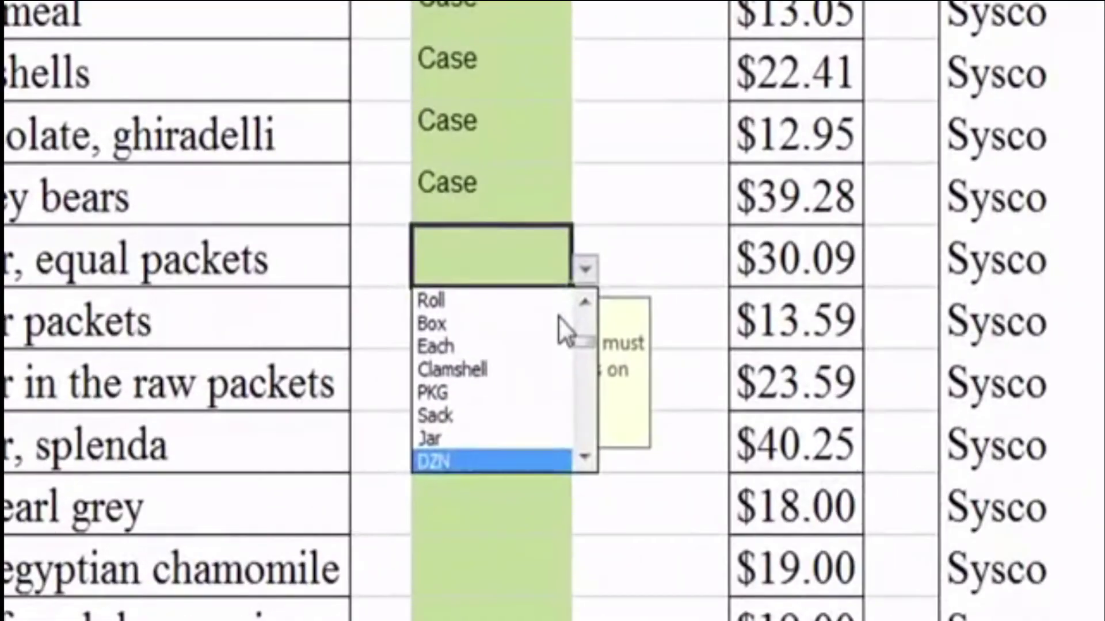
left_click(558, 316)
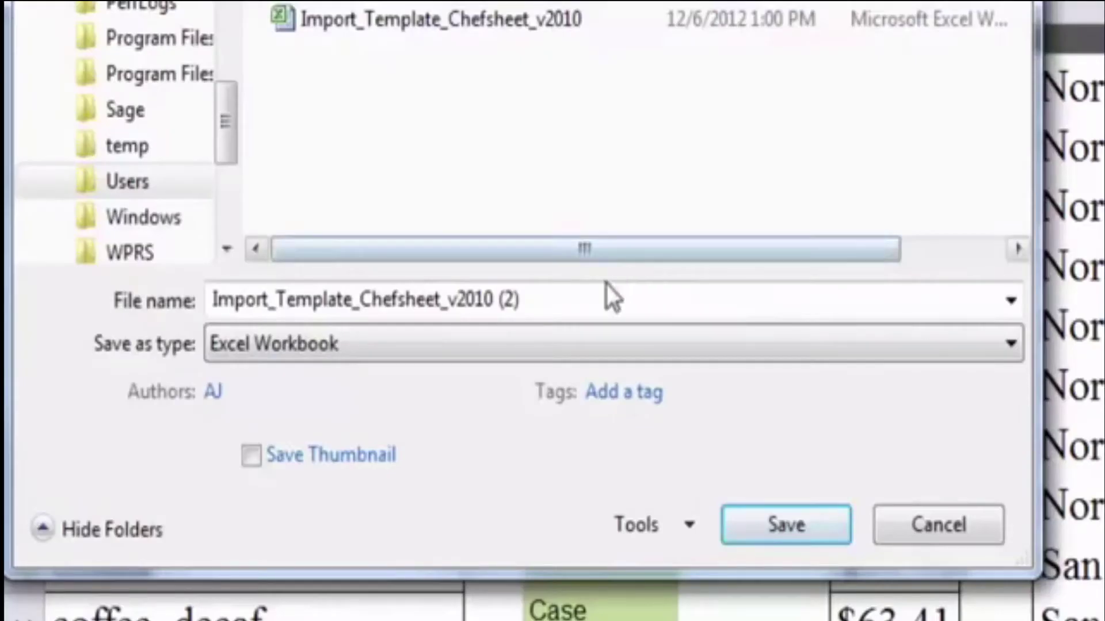
- Choose CSV (Comma delimited) as the file type for saving the template and name the file "chez chef sheet to upload"
left_click(535, 353)
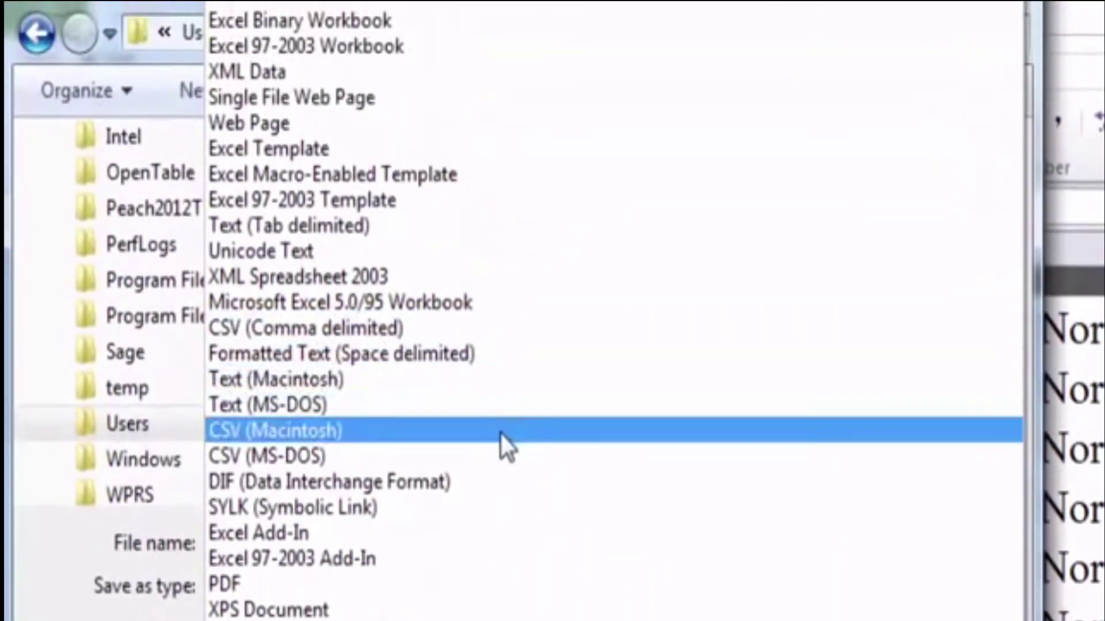
left_click(495, 334)
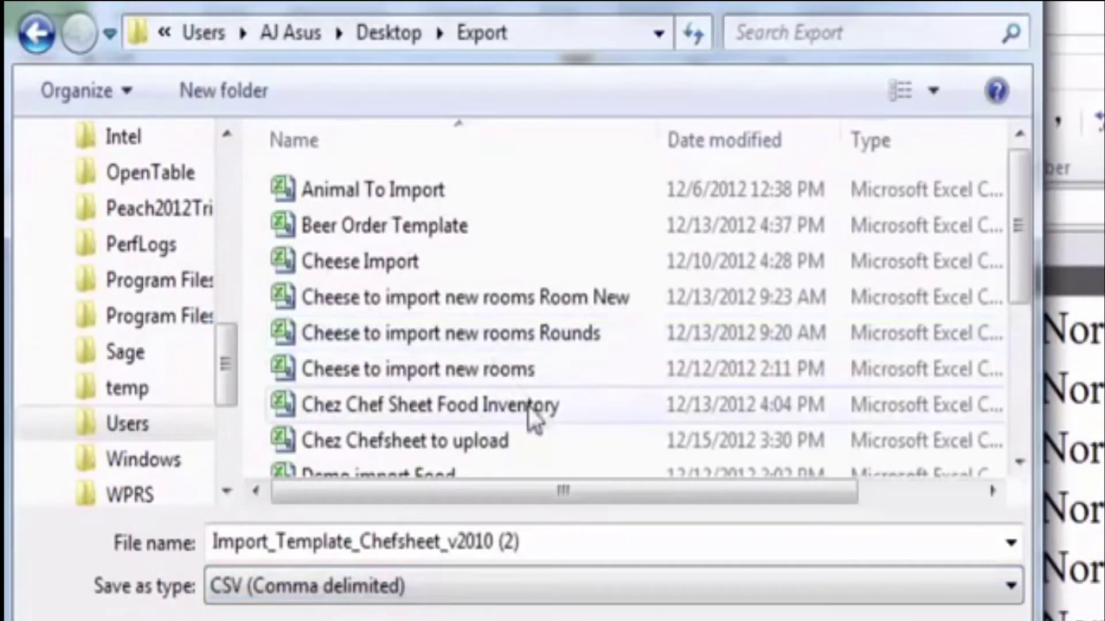
left_click(558, 538)
type("chez chef sheet to upload")
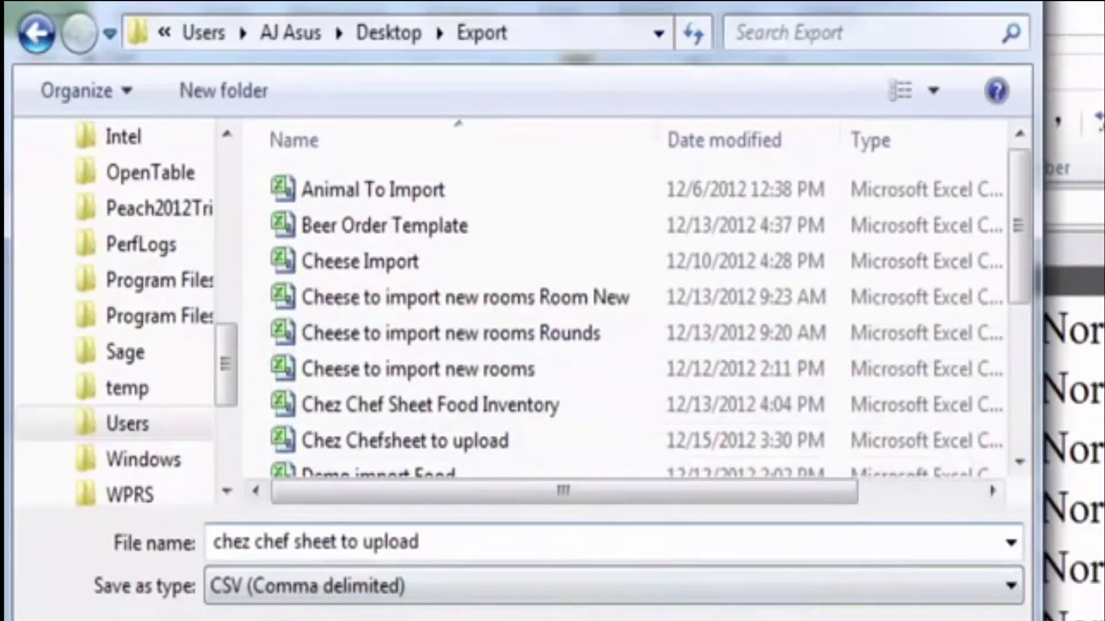
- Save the template as the CSV file and keep the workbook in that format without its incompatible features
key("Return")
left_click(509, 425)
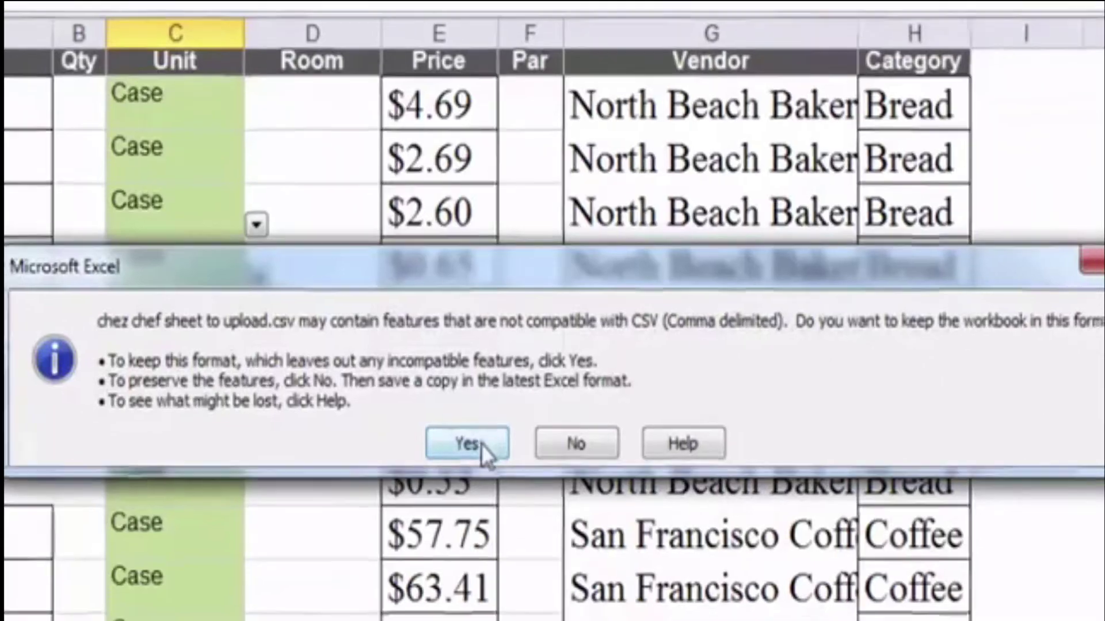
left_click(482, 446)
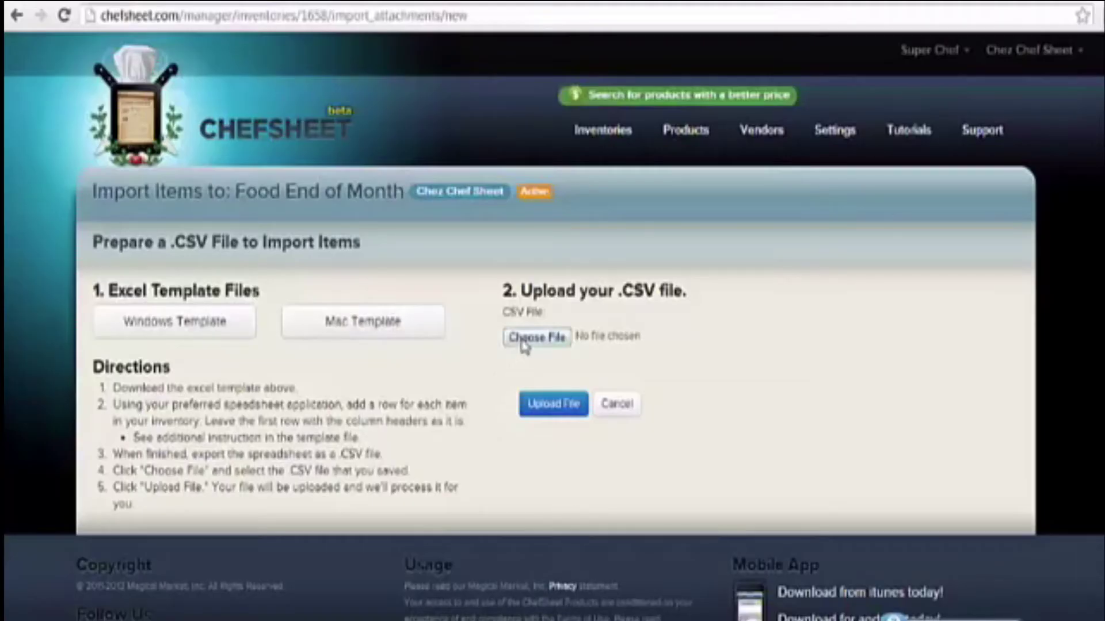
- In Chefsheet, choose "chez chef sheet to upload.csv" from the Export folder and upload it to the Food End of Month inventory
left_click(524, 340)
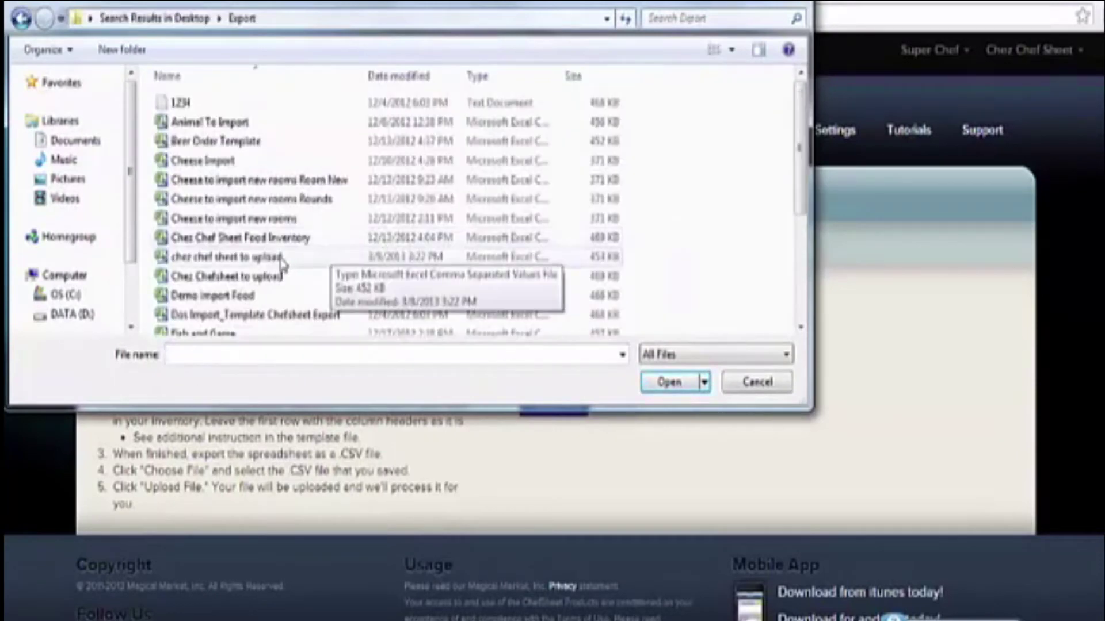
double_click(224, 257)
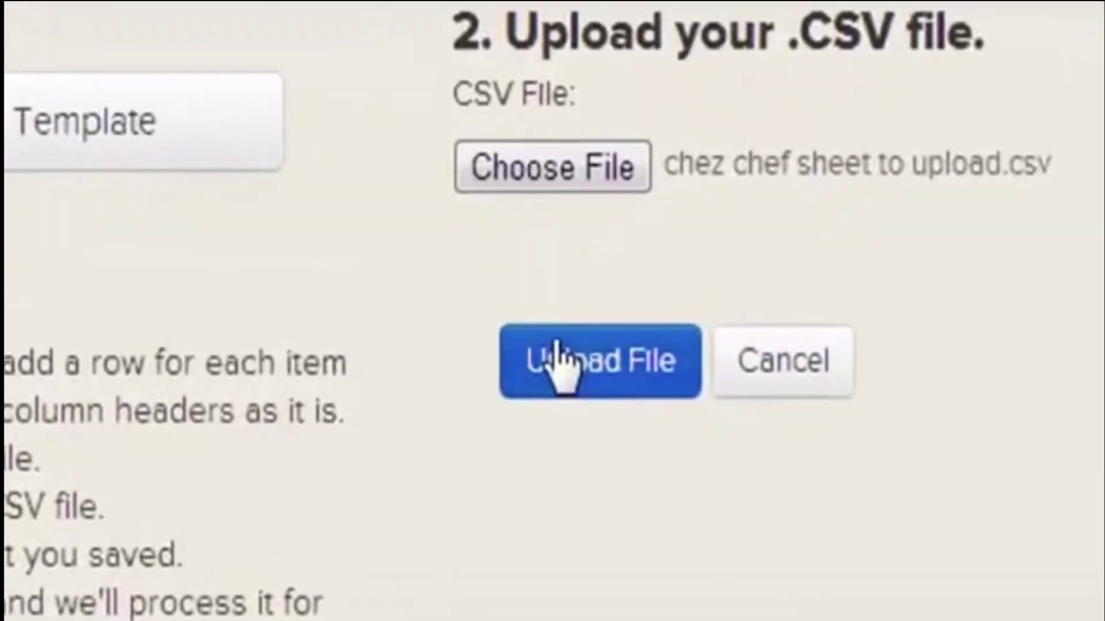
left_click(549, 402)
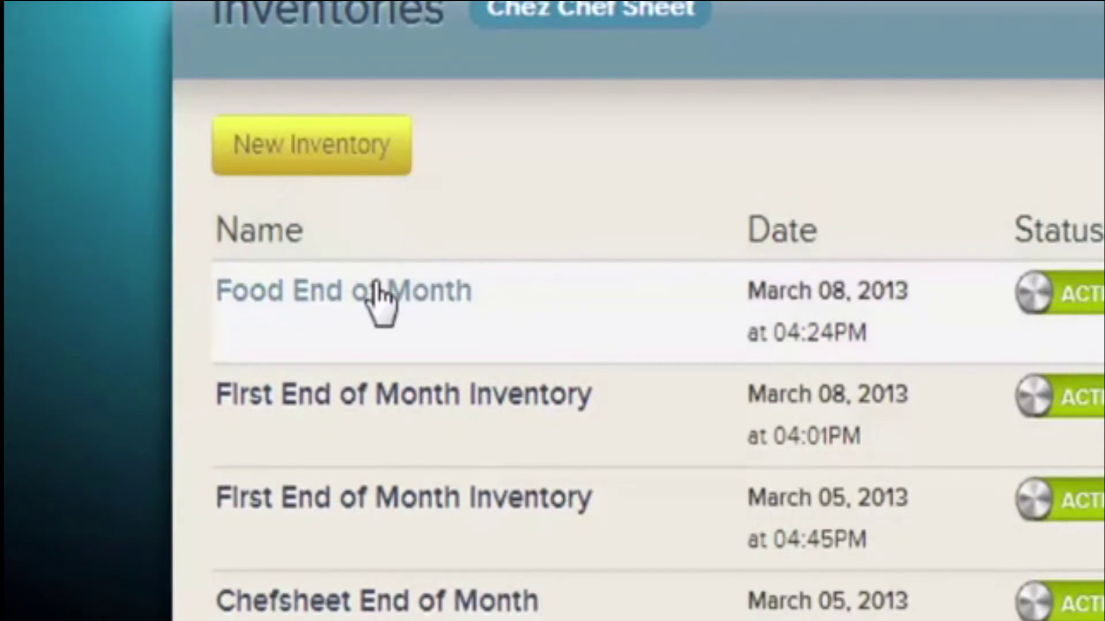
- Open the No Room items of the Food End of Month inventory and view the room choices for Bread, Brioche
left_click(376, 287)
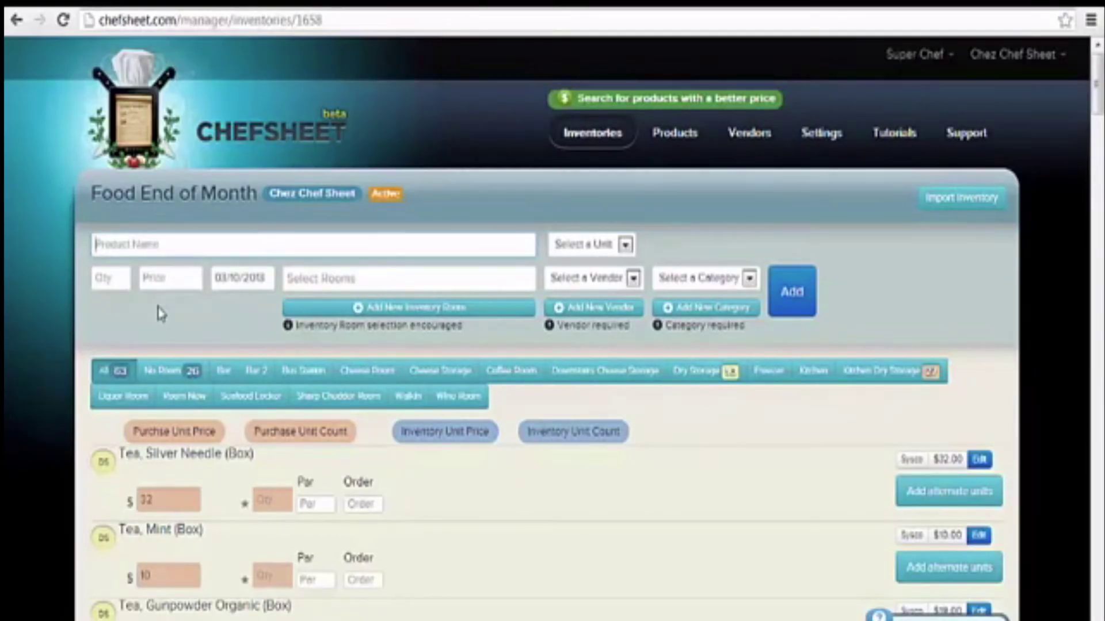
left_click(170, 371)
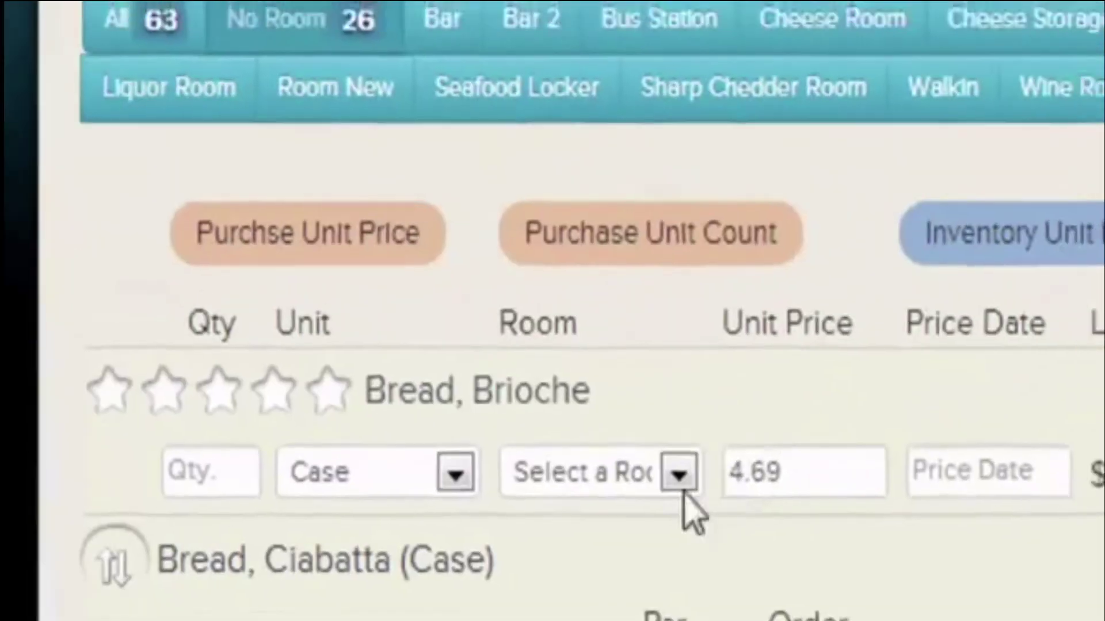
left_click(680, 486)
left_click(472, 511)
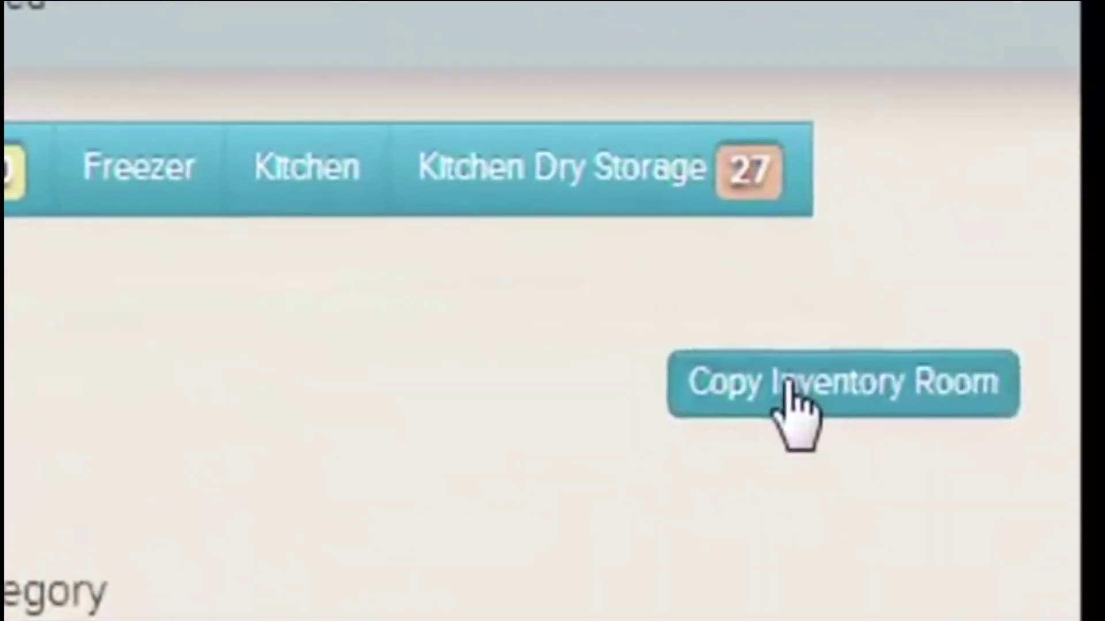
- Start Copy Inventory Room for the No Room items and uncheck all of them
left_click(859, 406)
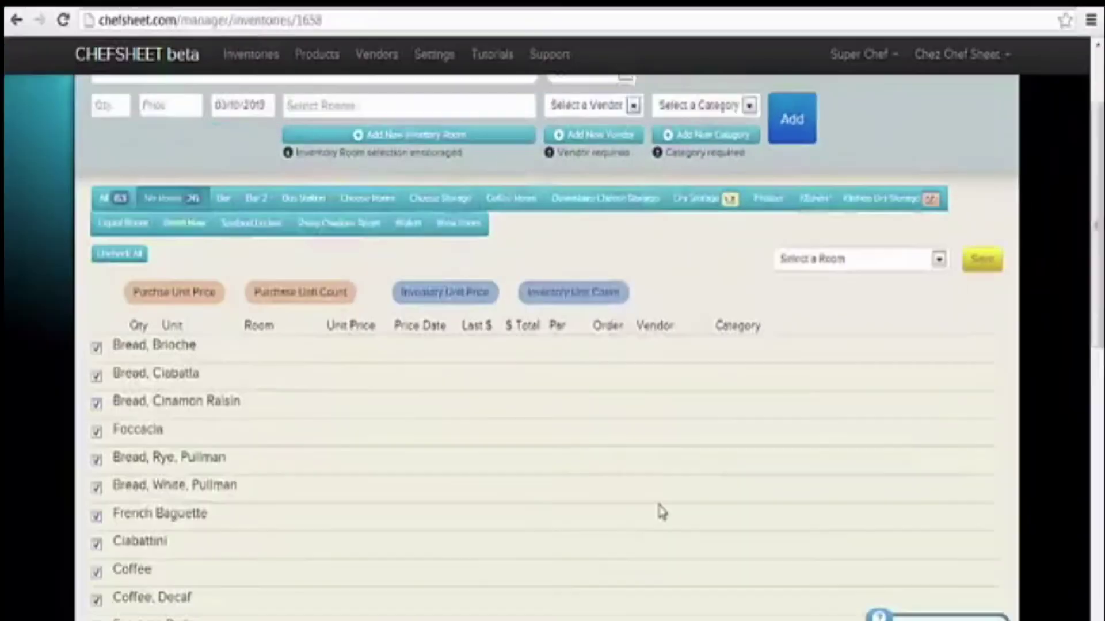
scroll(662, 512, "down", 1)
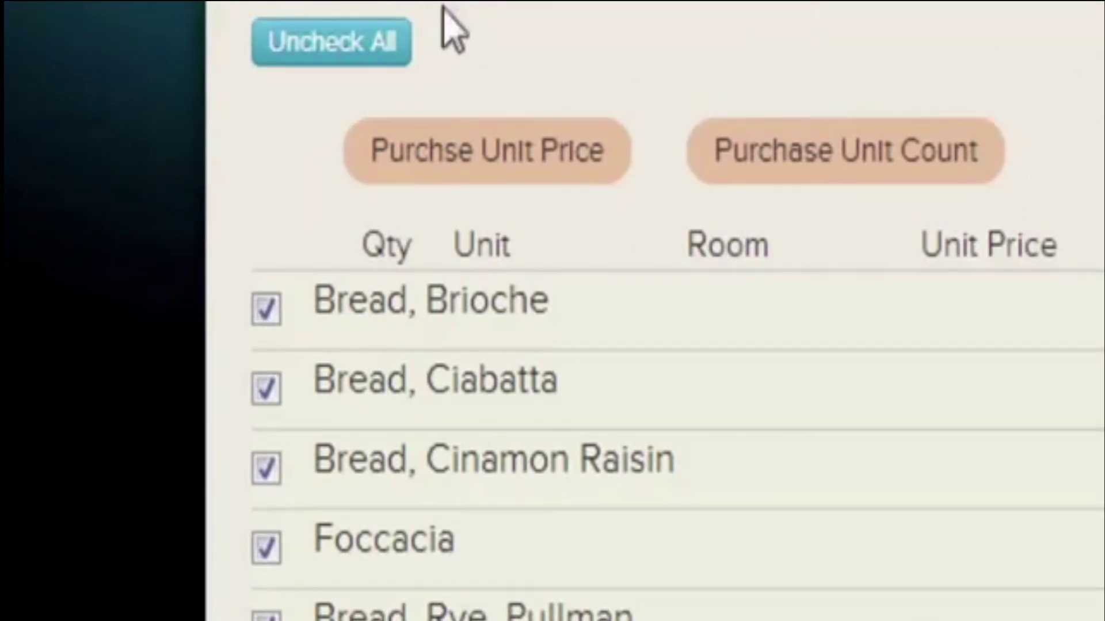
left_click(374, 51)
- Check Bread, Brioche, Bread, Ciabatta and Bread, Cinamon Raisin as the items to copy to a room
left_click(264, 310)
left_click(266, 389)
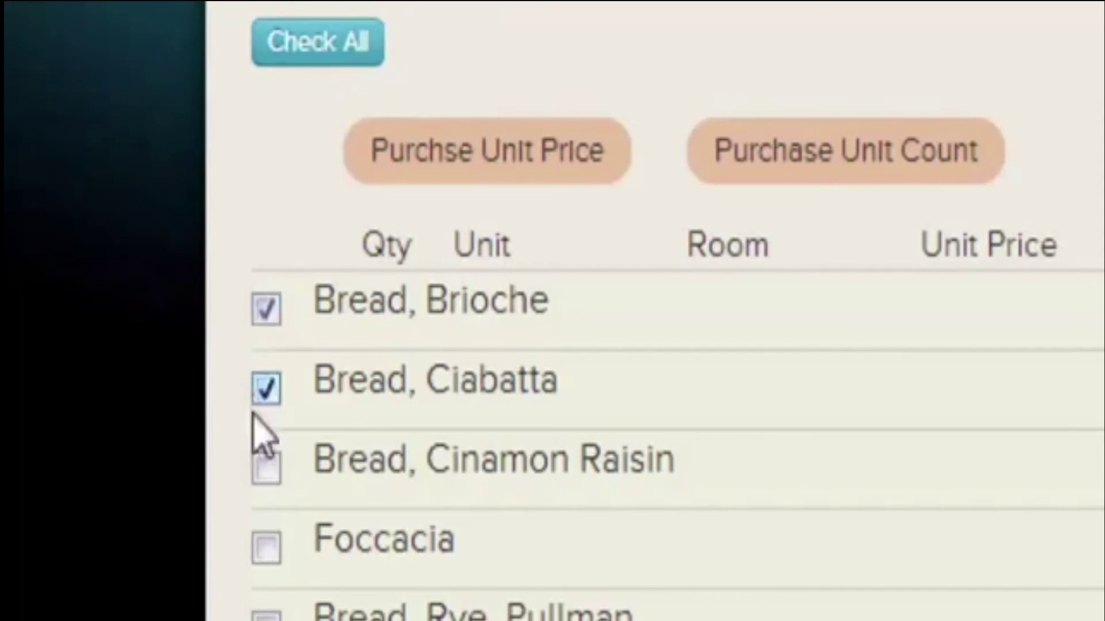
left_click(266, 467)
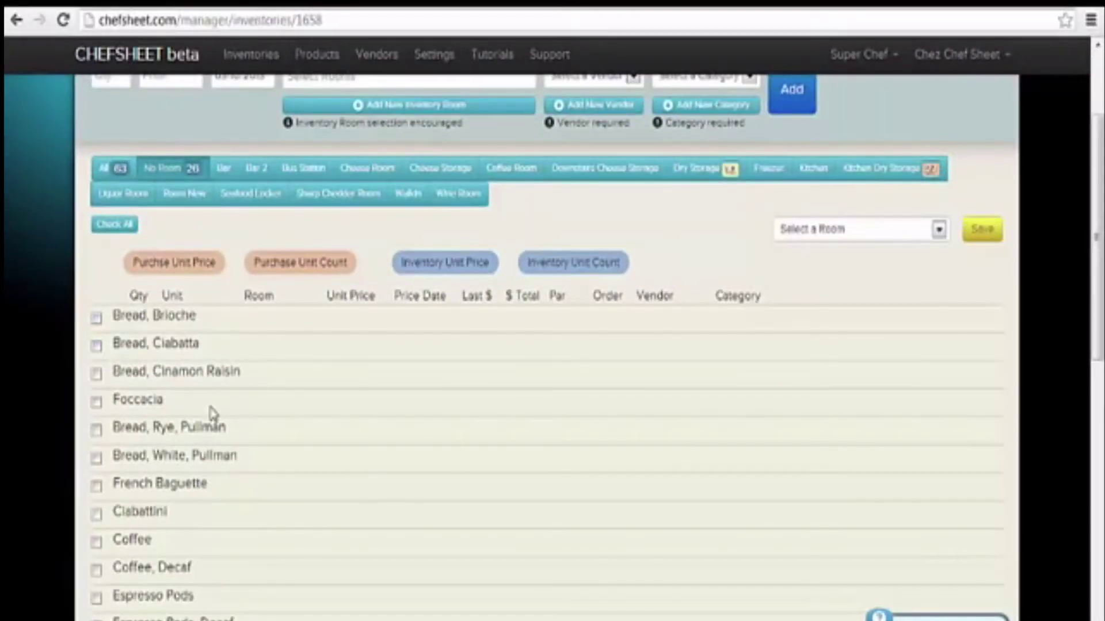